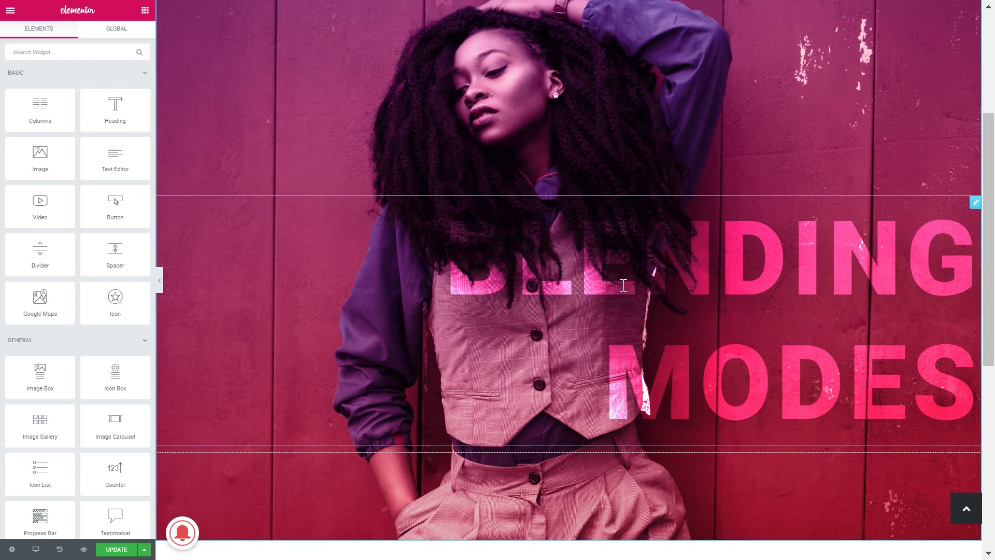
# Add a new single-column section directly below the BLENDING MODES hero section.
pyautogui.scroll(-8, 622, 287)
pyautogui.click(553, 222)
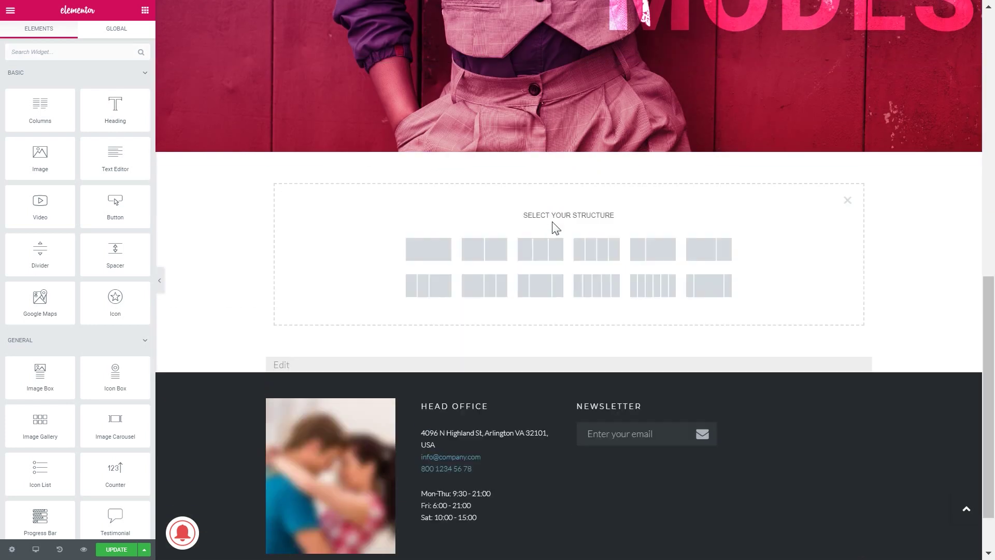
pyautogui.click(422, 254)
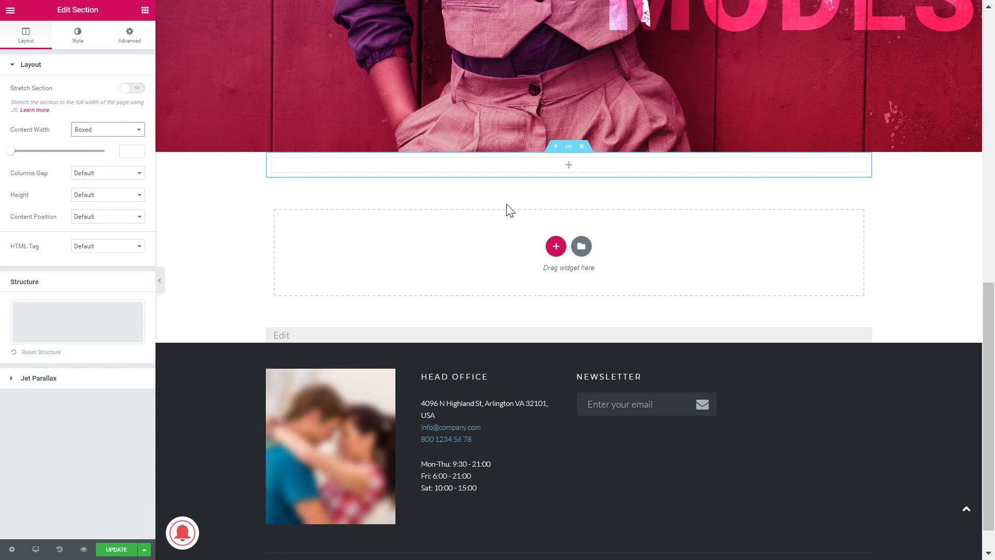
# Set the new section's content width to Full Width and turn on Stretch Section.
pyautogui.click(568, 167)
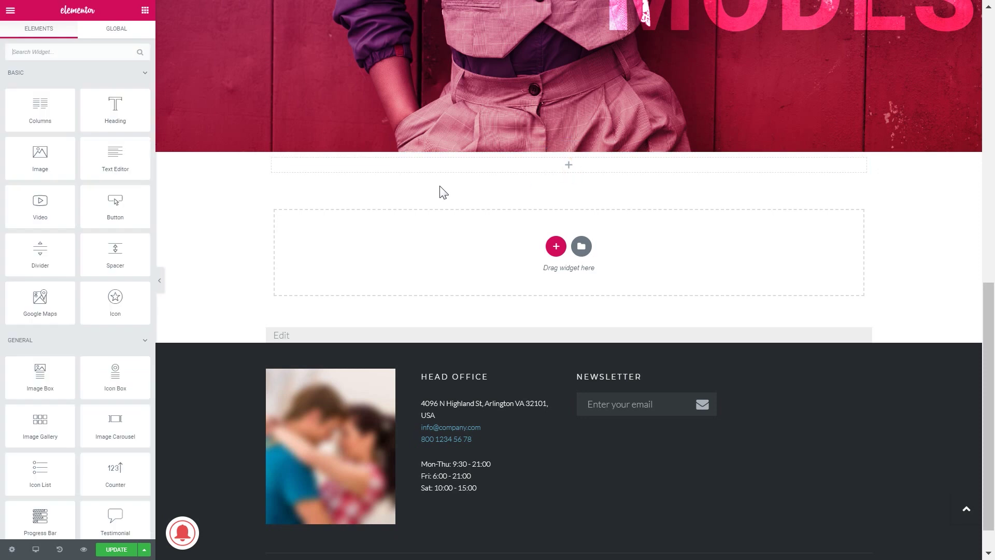
pyautogui.click(569, 167)
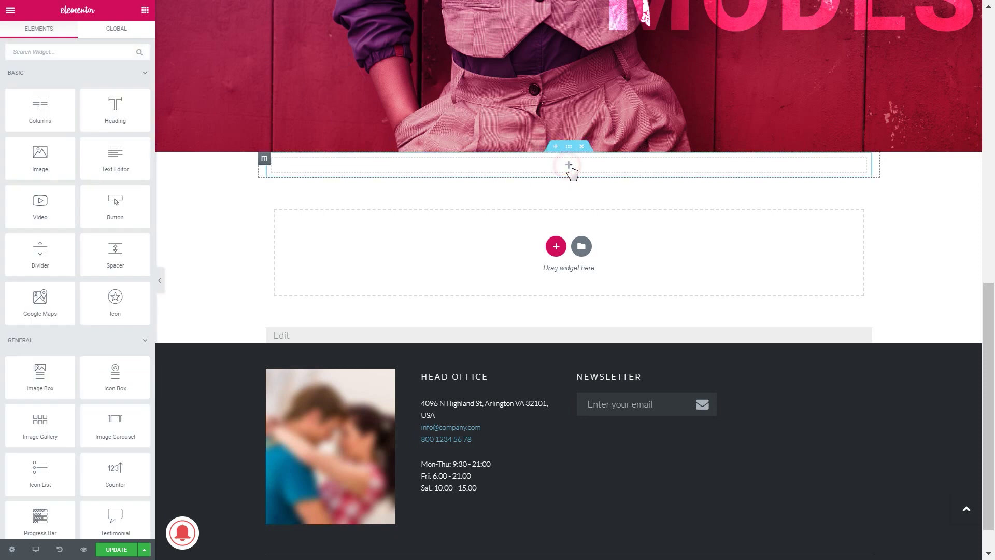
pyautogui.click(568, 148)
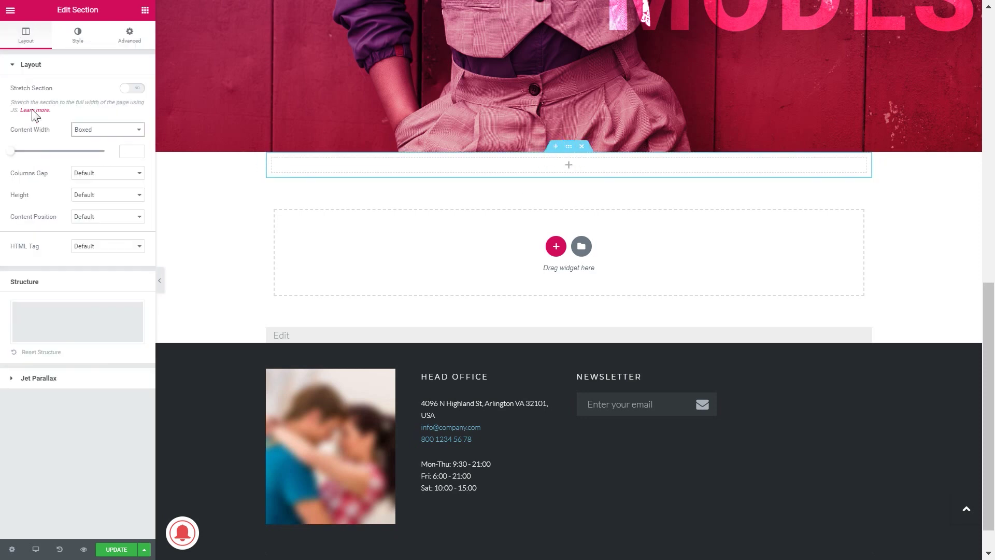
pyautogui.click(99, 130)
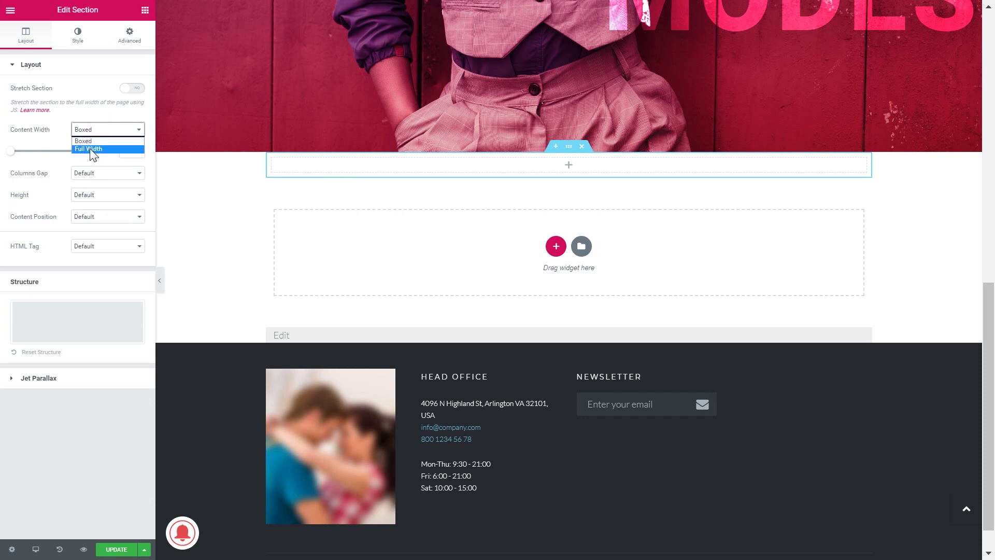
pyautogui.click(89, 149)
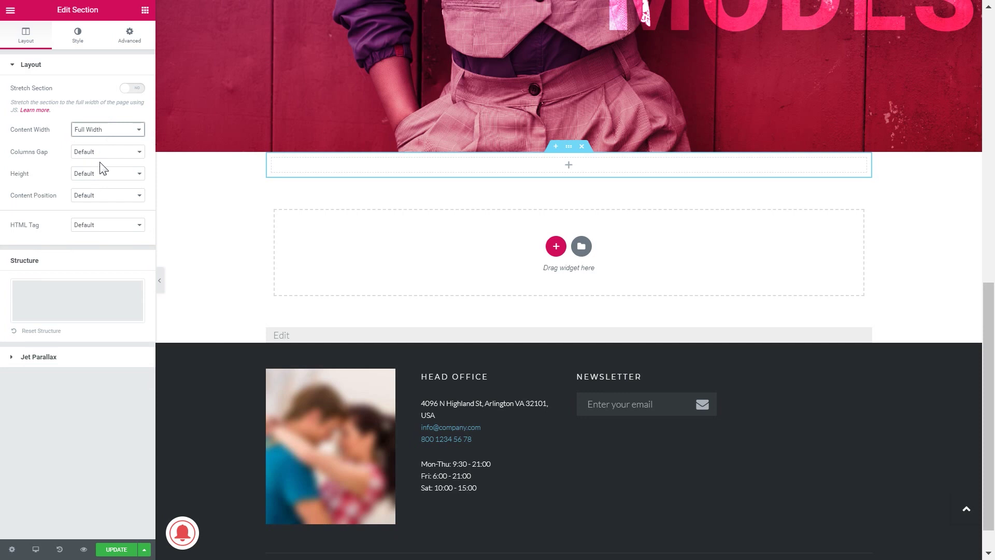
pyautogui.click(132, 91)
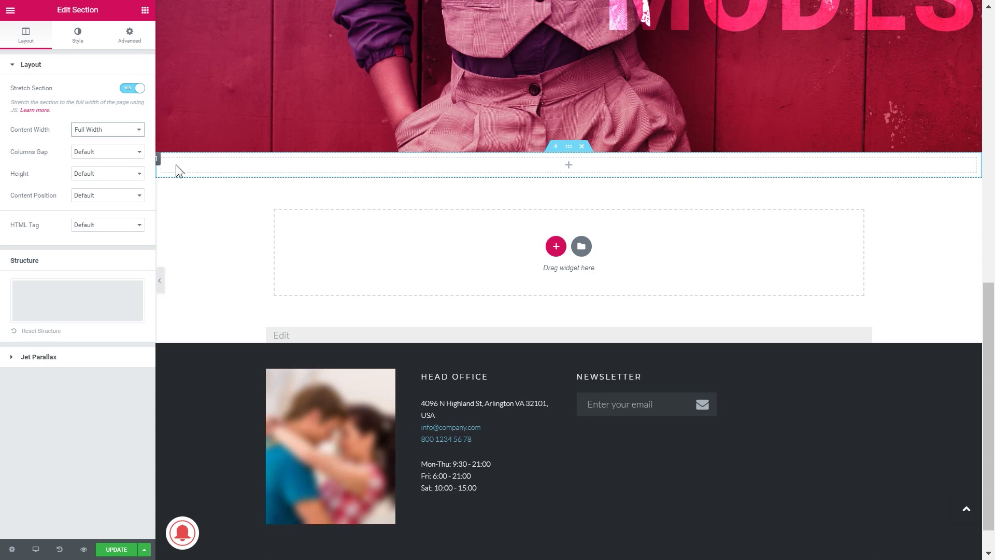
# Set the new section's height to Fit To Screen.
pyautogui.click(109, 174)
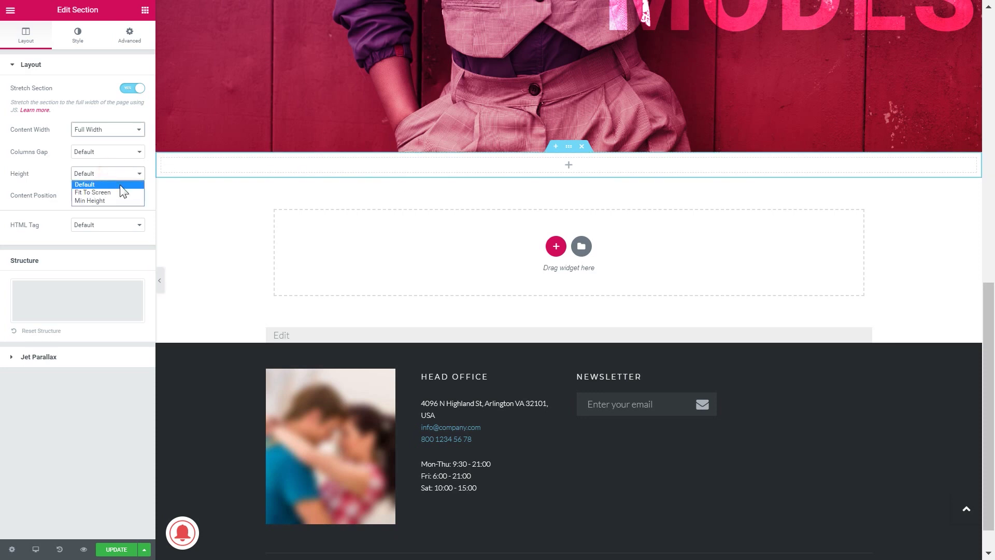
pyautogui.click(94, 192)
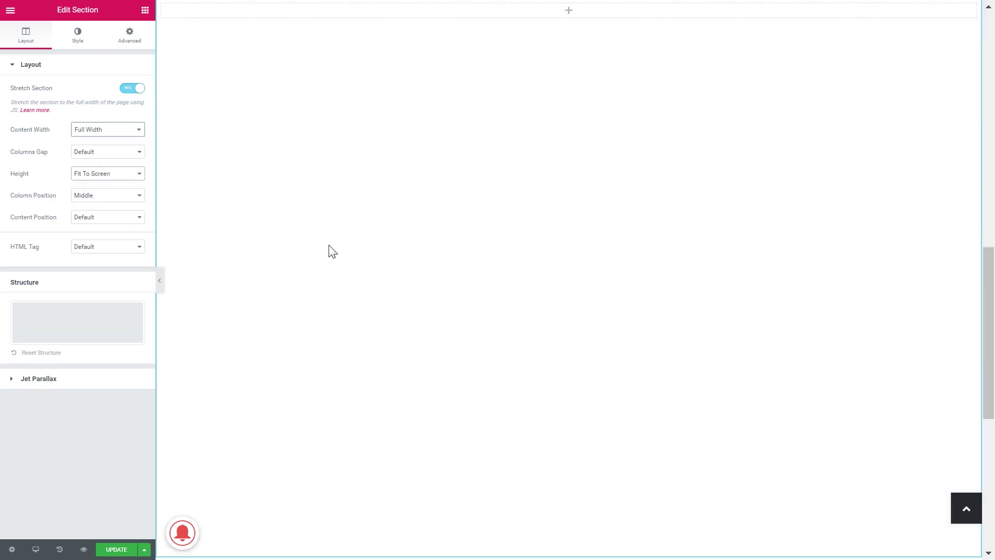
pyautogui.scroll(7, 329, 252)
pyautogui.scroll(-3, 329, 248)
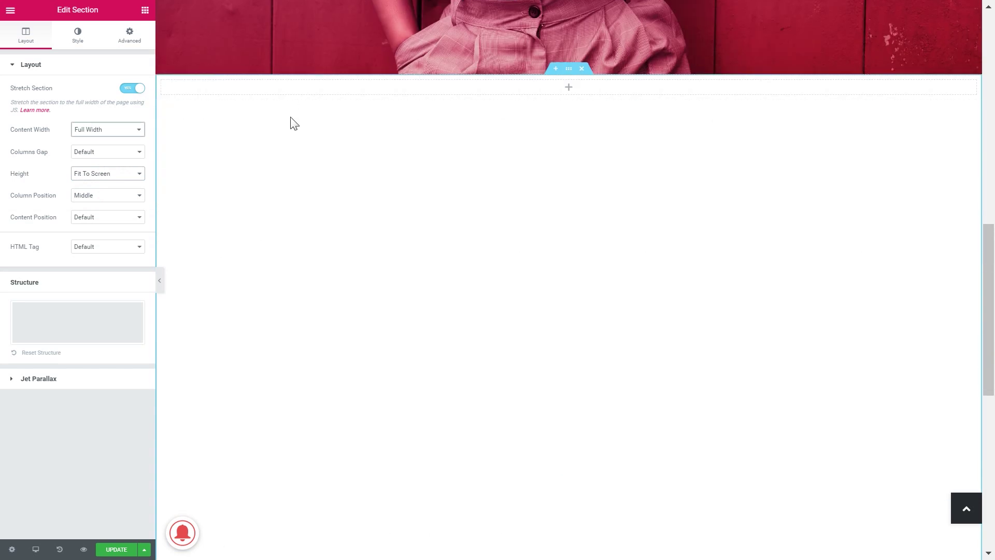
pyautogui.scroll(-3, 393, 437)
pyautogui.scroll(6, 392, 437)
pyautogui.scroll(-3, 392, 437)
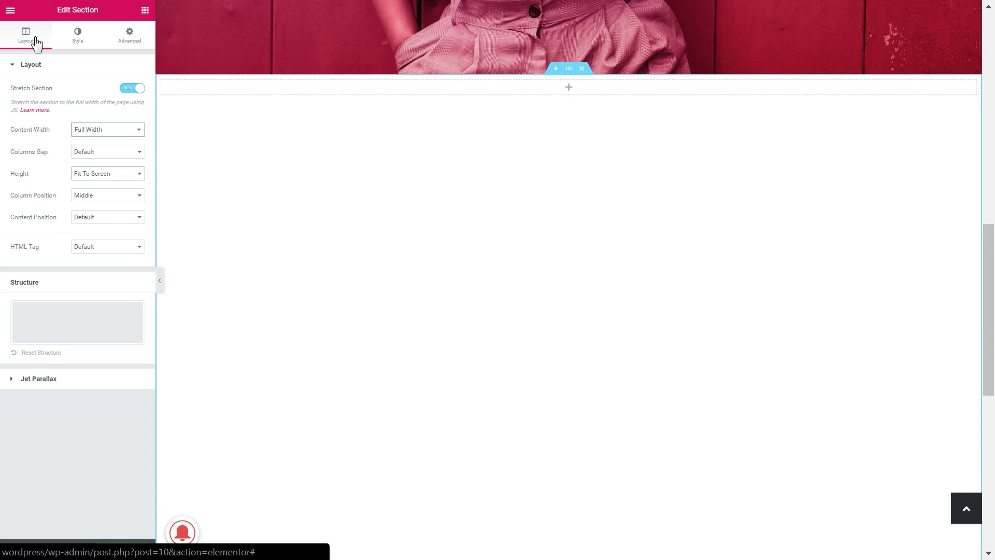
# Give the section a classic background using the image beautiful-blue-face-953266.jpg from the media library.
pyautogui.click(79, 42)
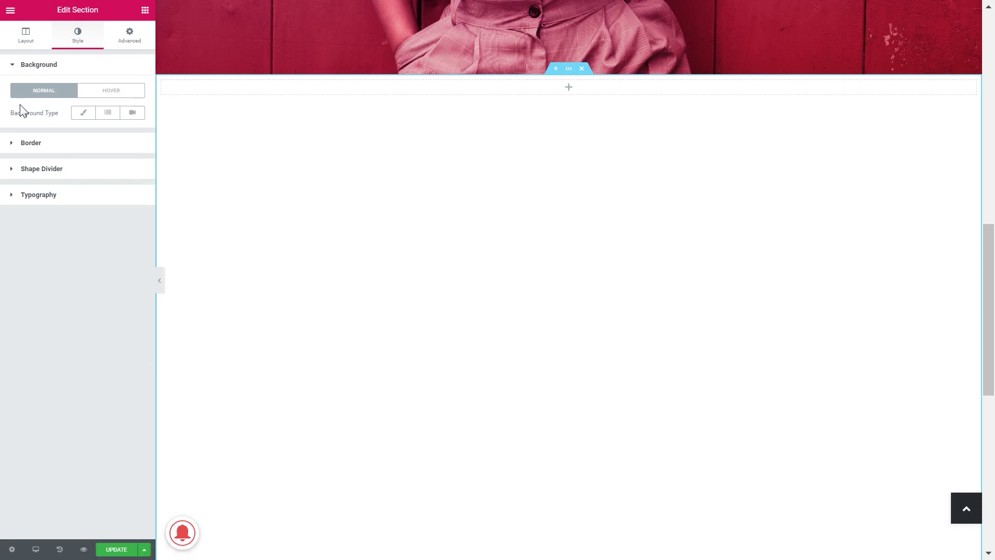
pyautogui.click(4, 66)
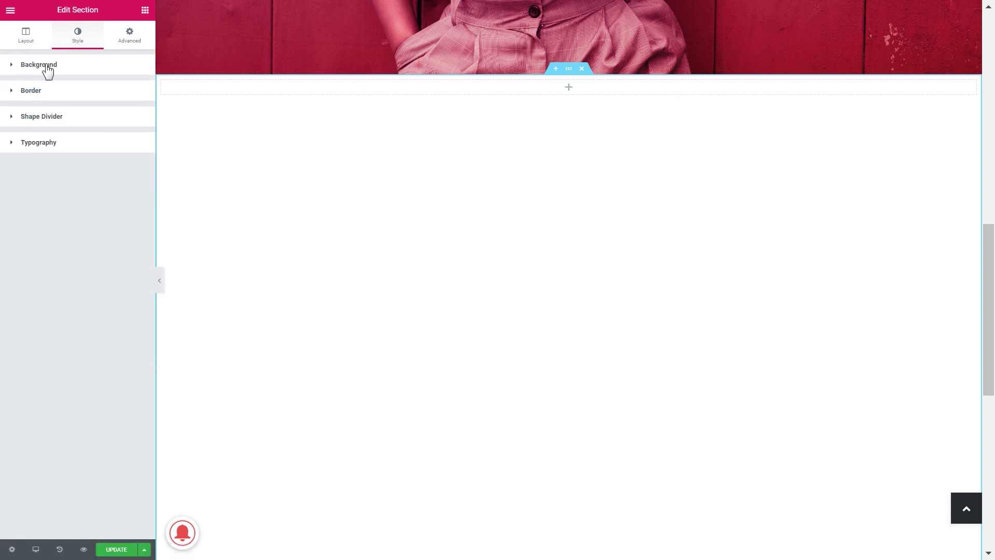
pyautogui.click(47, 67)
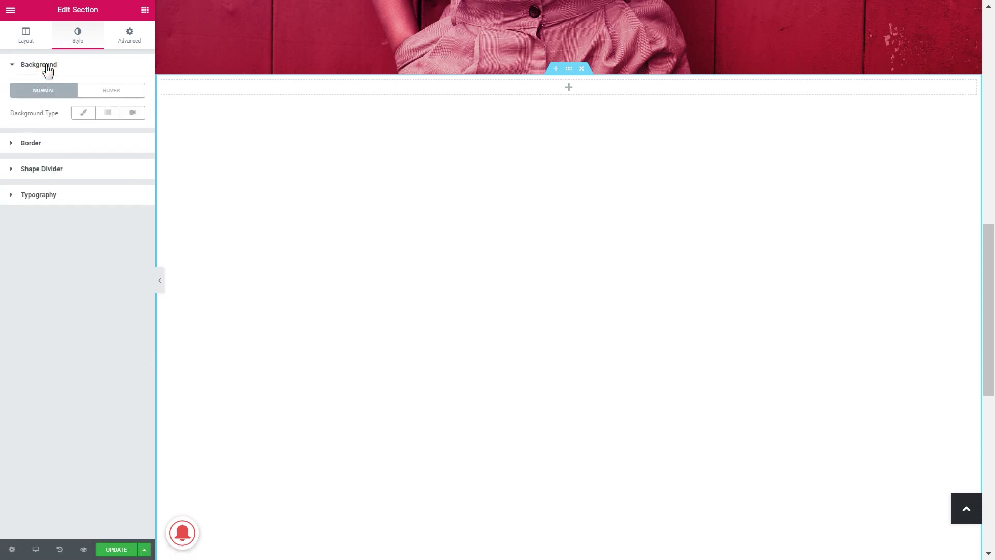
pyautogui.click(79, 114)
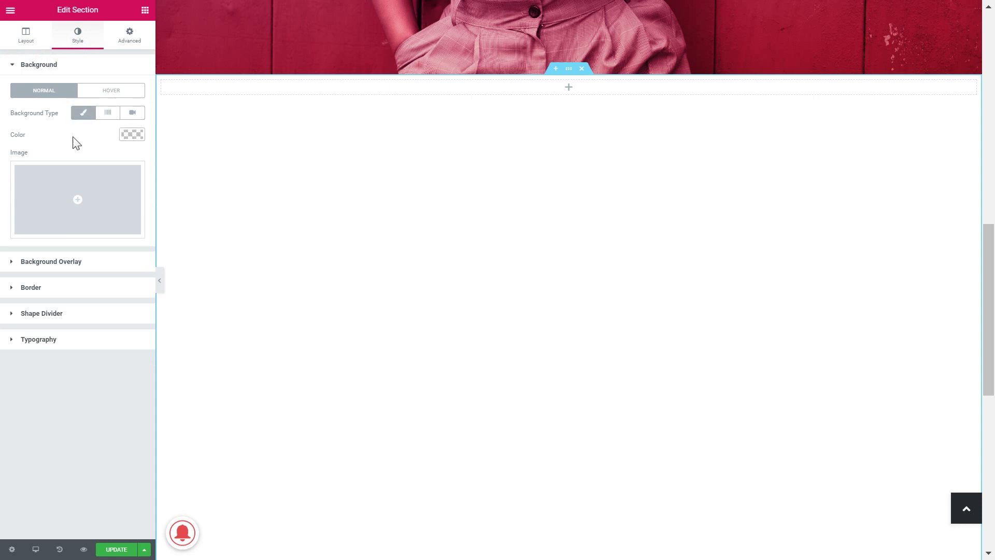
pyautogui.click(78, 205)
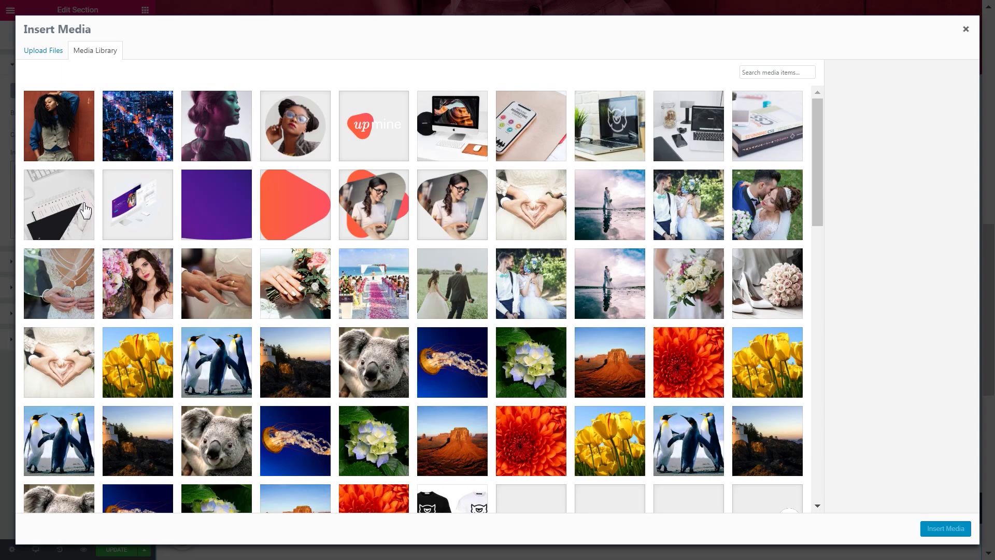
pyautogui.click(57, 128)
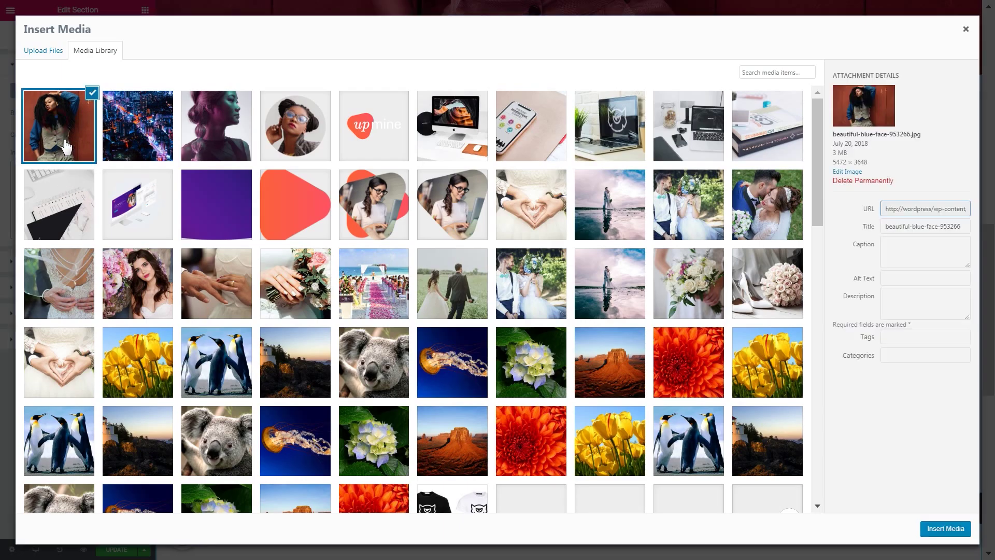
pyautogui.click(935, 530)
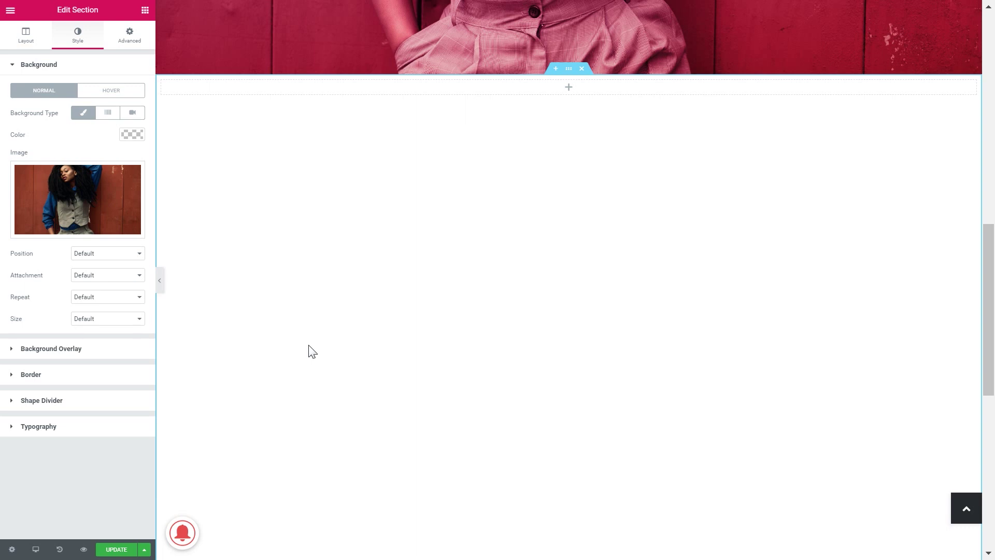
pyautogui.scroll(-2, 381, 209)
pyautogui.scroll(-3, 442, 222)
pyautogui.scroll(3, 442, 222)
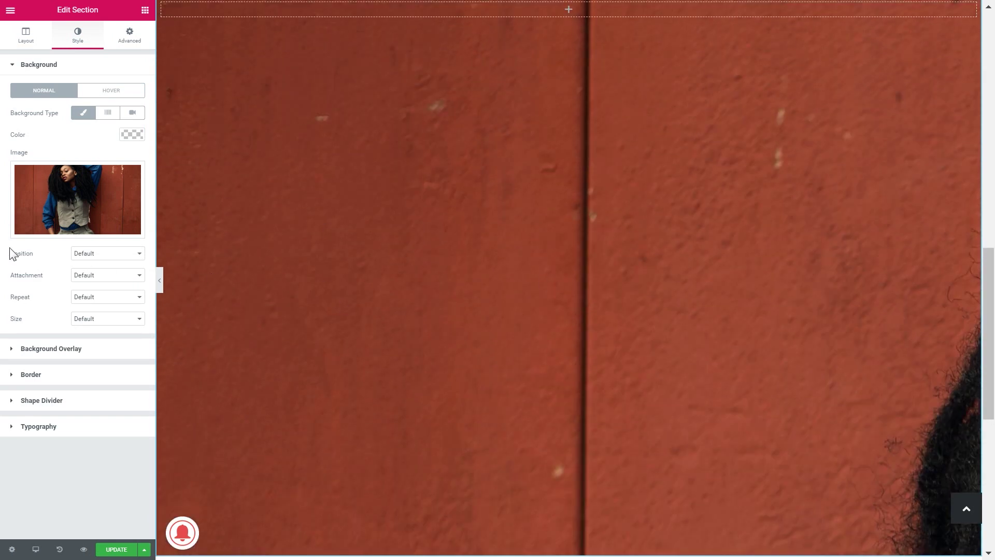
# Configure the background image with position Center Center, attachment Scroll, No-repeat and size Cover.
pyautogui.click(109, 254)
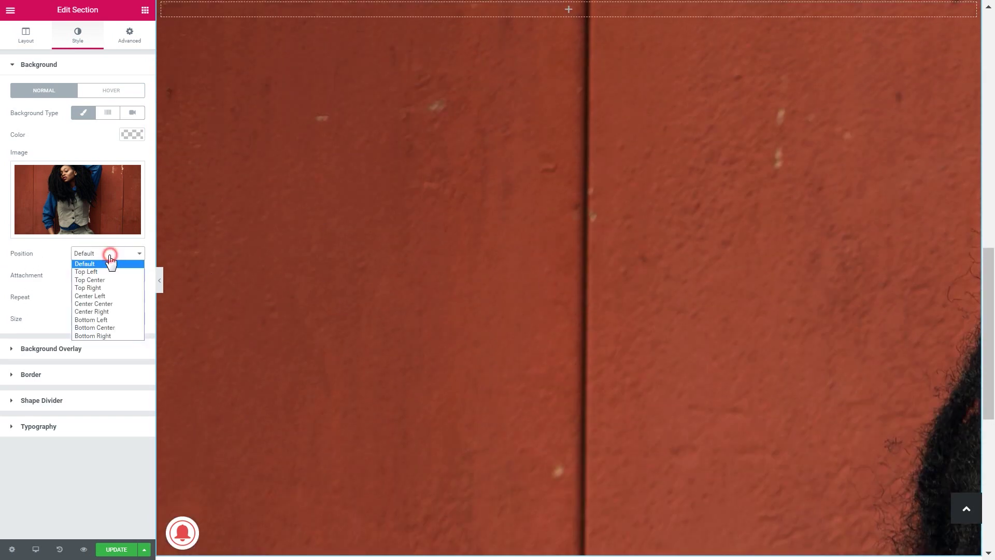
pyautogui.click(93, 305)
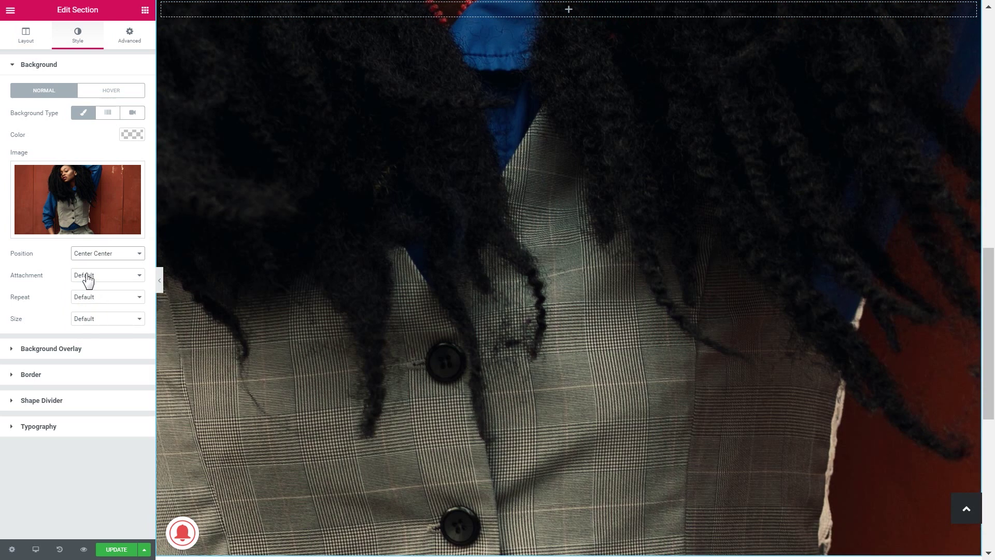
pyautogui.click(96, 276)
pyautogui.click(80, 289)
pyautogui.click(91, 297)
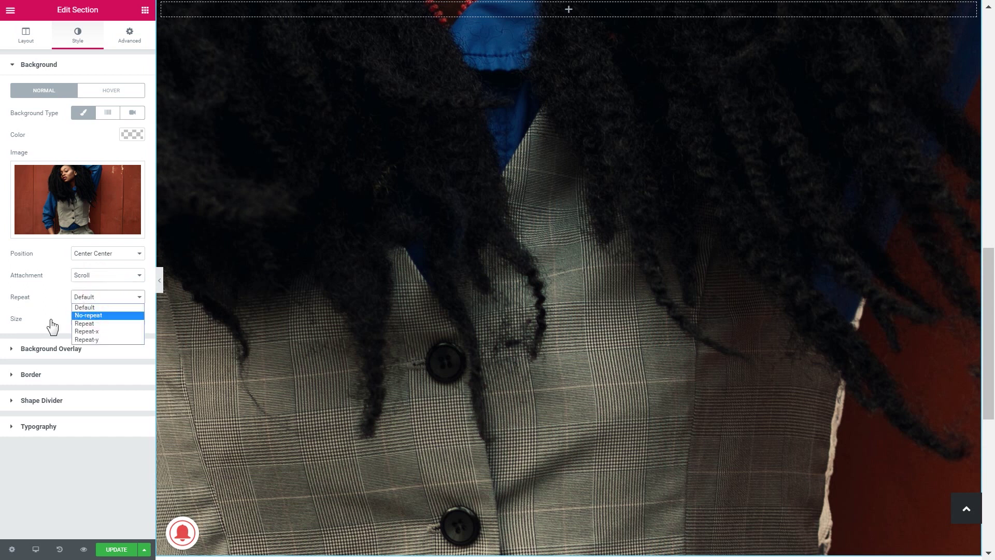
pyautogui.click(83, 315)
pyautogui.click(83, 318)
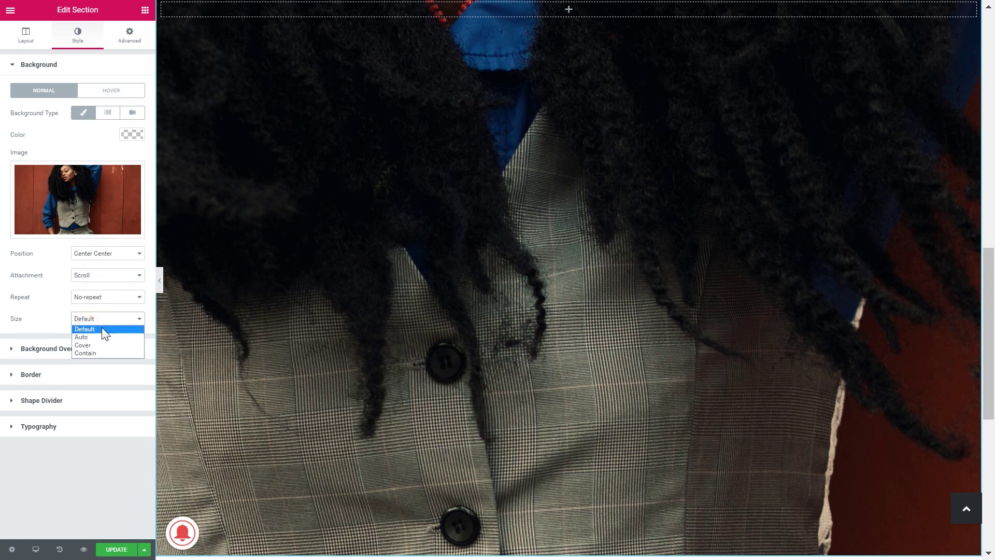
pyautogui.click(82, 348)
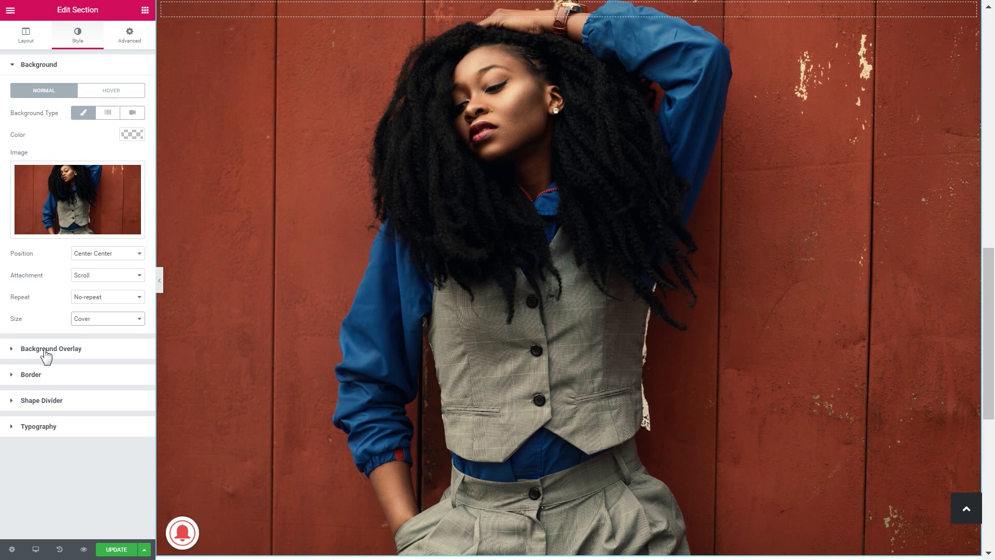
# Add a gradient background overlay to the section with purple #9339d3 as its first color.
pyautogui.click(11, 350)
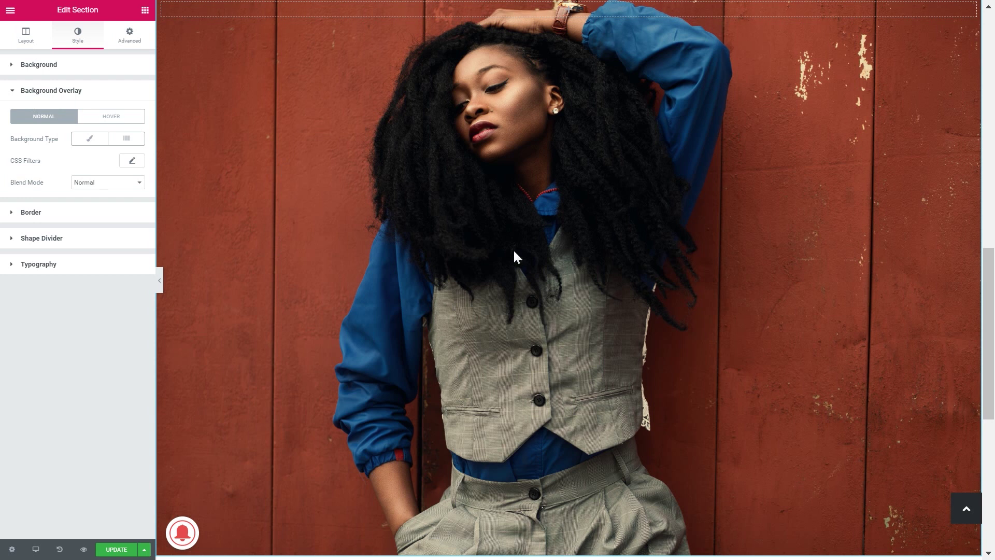
pyautogui.click(132, 139)
pyautogui.click(131, 160)
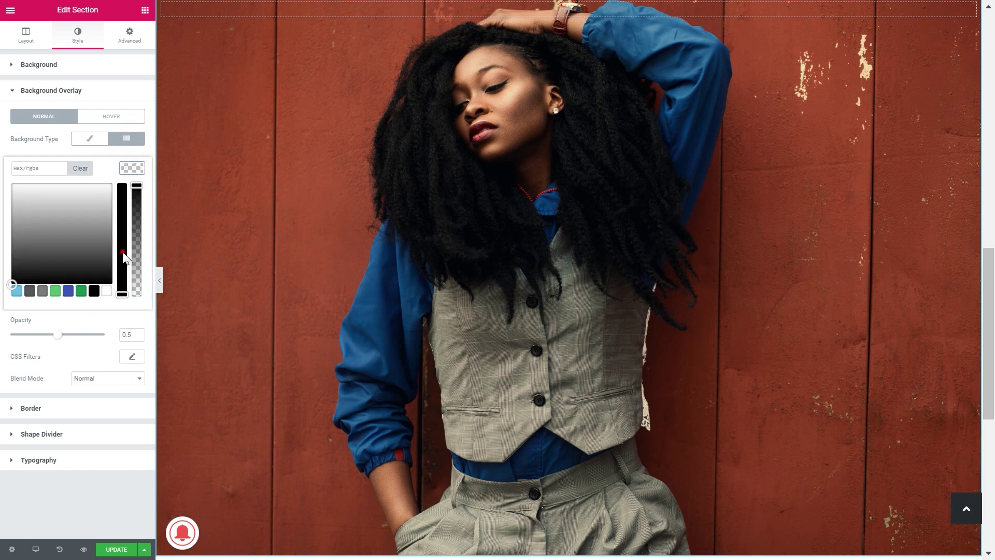
pyautogui.moveTo(126, 258); pyautogui.dragTo(122, 215)
pyautogui.click(89, 200)
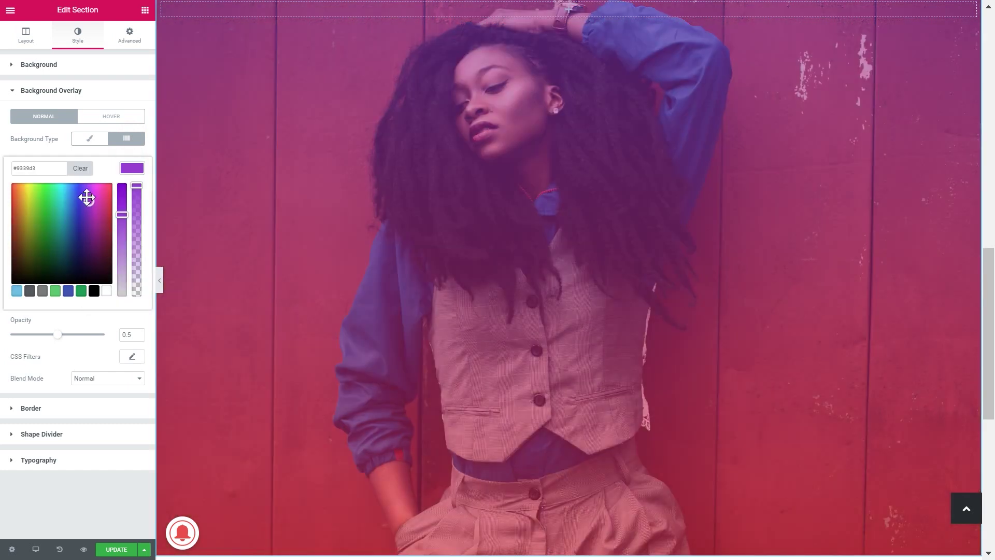
pyautogui.click(110, 153)
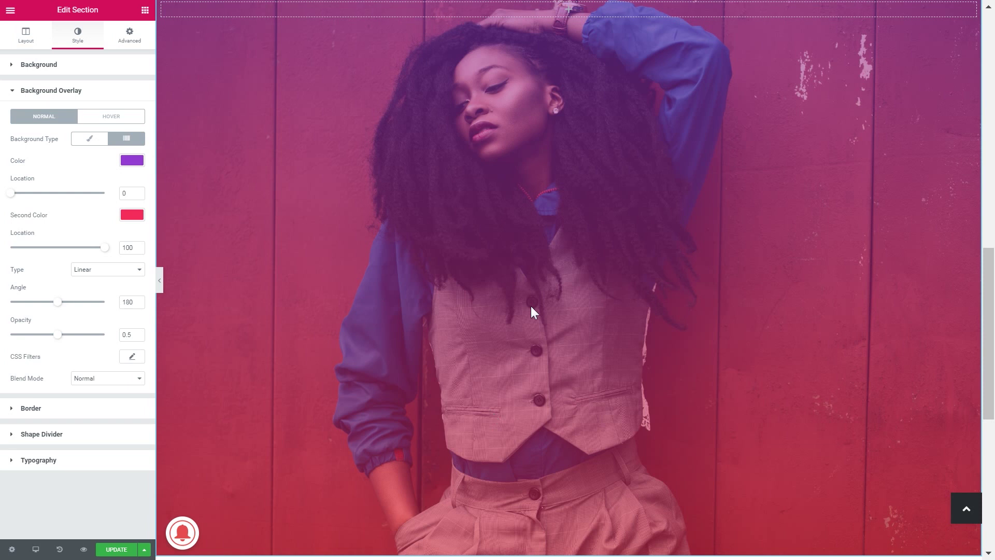
# Preview the overlay gradient at opacity 1 while setting its angle to 160, and return the opacity to 0.5.
pyautogui.scroll(10, 531, 306)
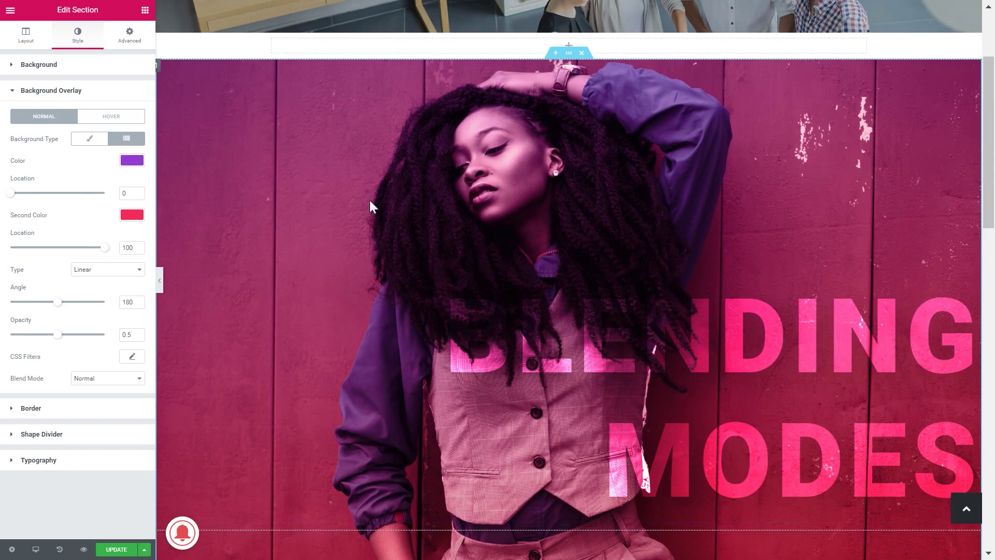
pyautogui.scroll(-10, 370, 206)
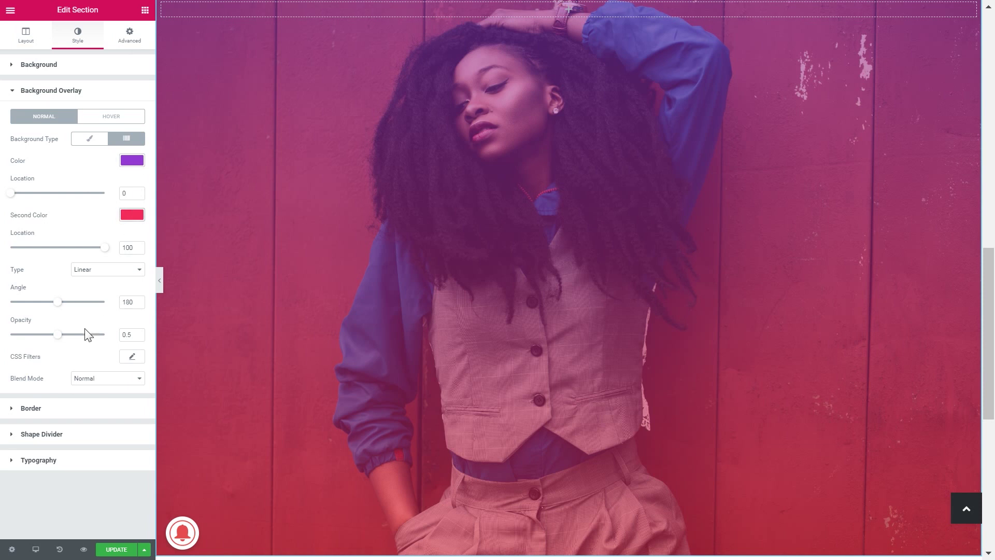
pyautogui.moveTo(57, 334); pyautogui.dragTo(126, 339)
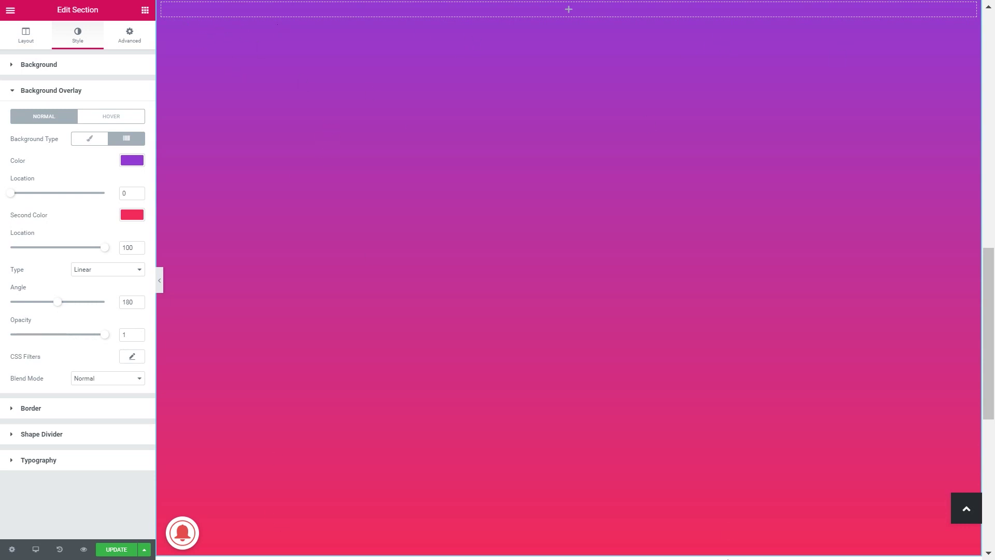
pyautogui.moveTo(58, 302)
pyautogui.mouseDown()
pyautogui.moveTo(66, 305)
pyautogui.moveTo(54, 305)
pyautogui.mouseUp()
pyautogui.moveTo(105, 335); pyautogui.dragTo(59, 343)
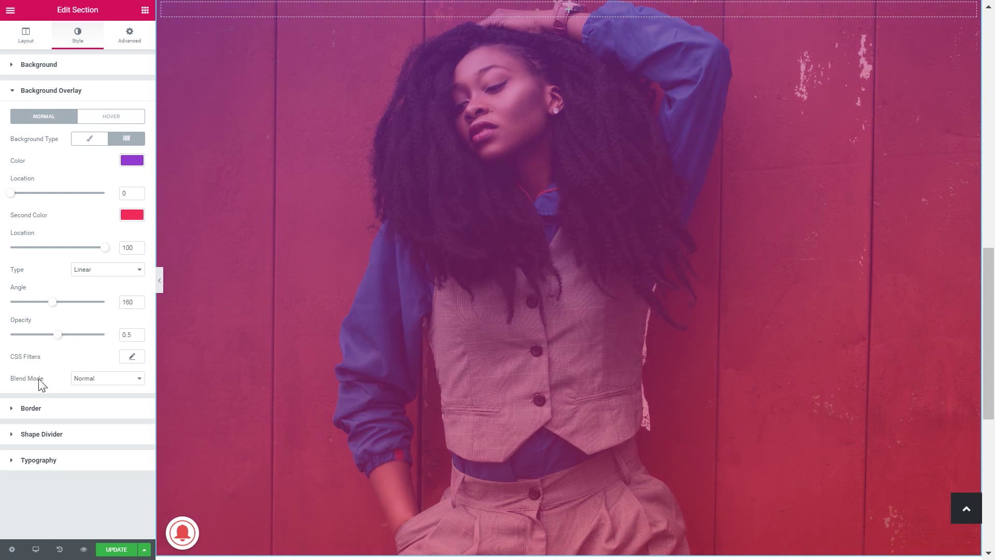
# Set the background overlay's blend mode to Multiply.
pyautogui.click(121, 382)
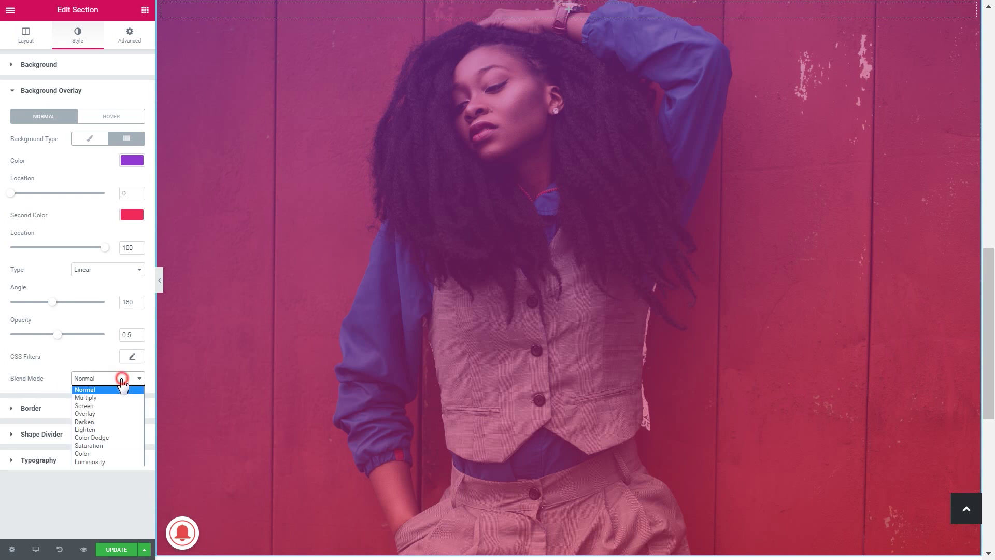
pyautogui.click(90, 397)
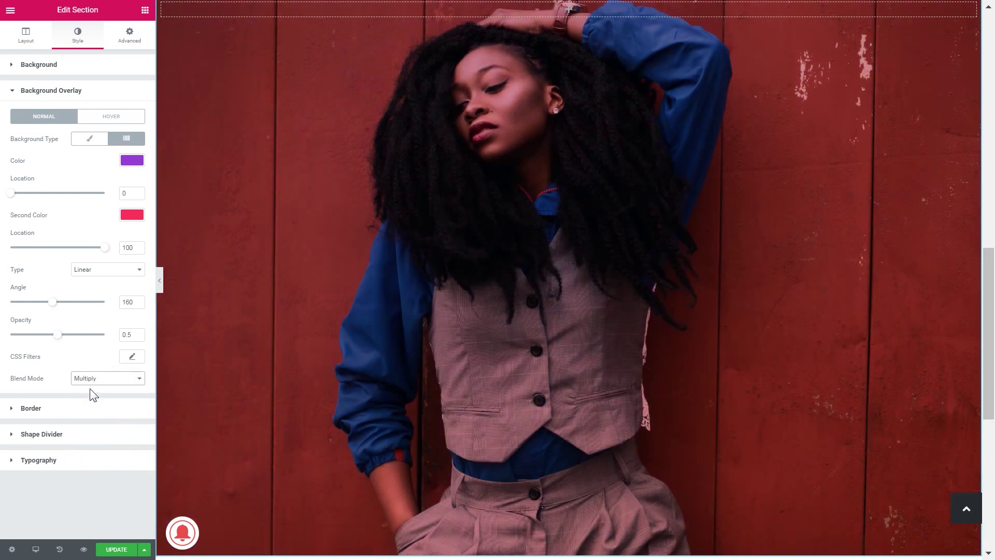
# Try the Screen, Overlay, Darken and Lighten blend modes on the section's background overlay.
pyautogui.click(96, 382)
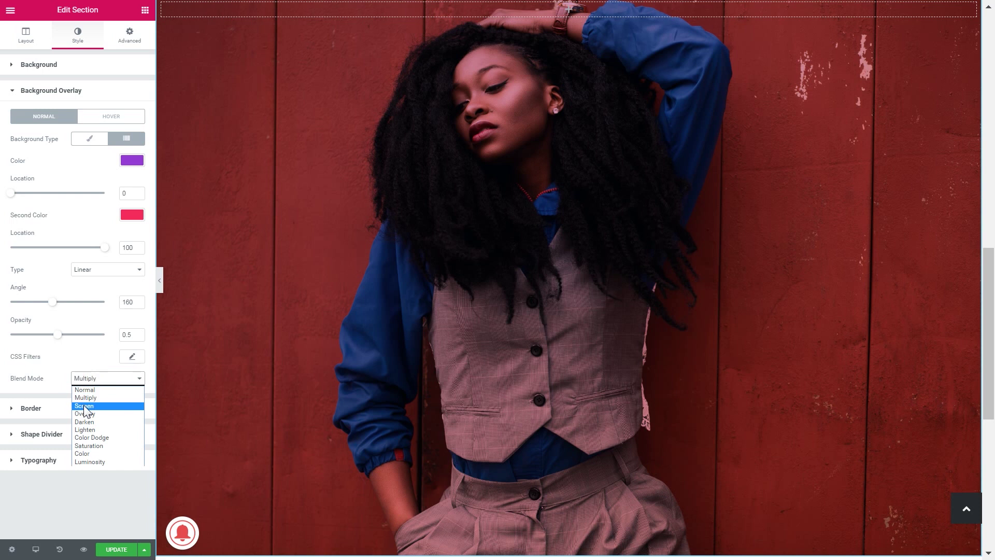
pyautogui.click(85, 407)
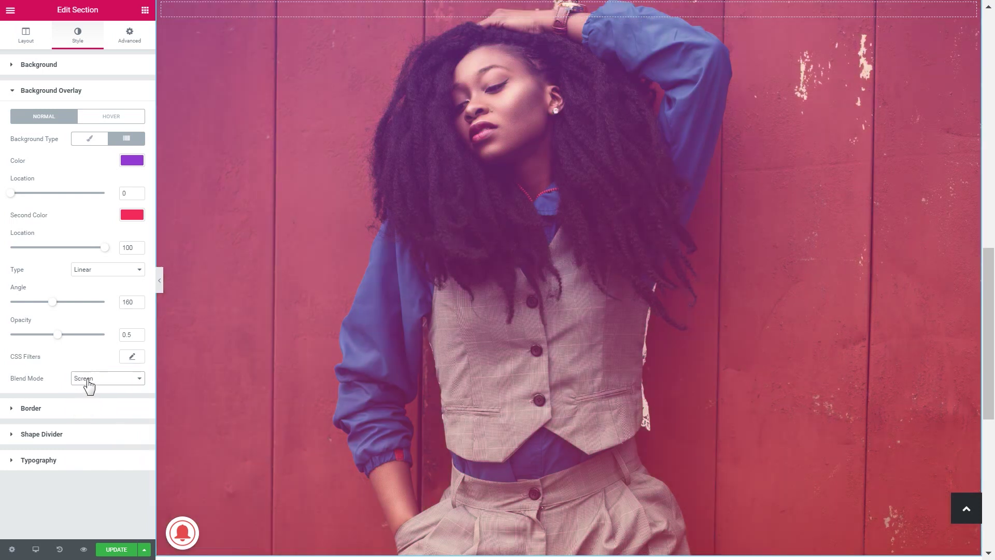
pyautogui.click(98, 379)
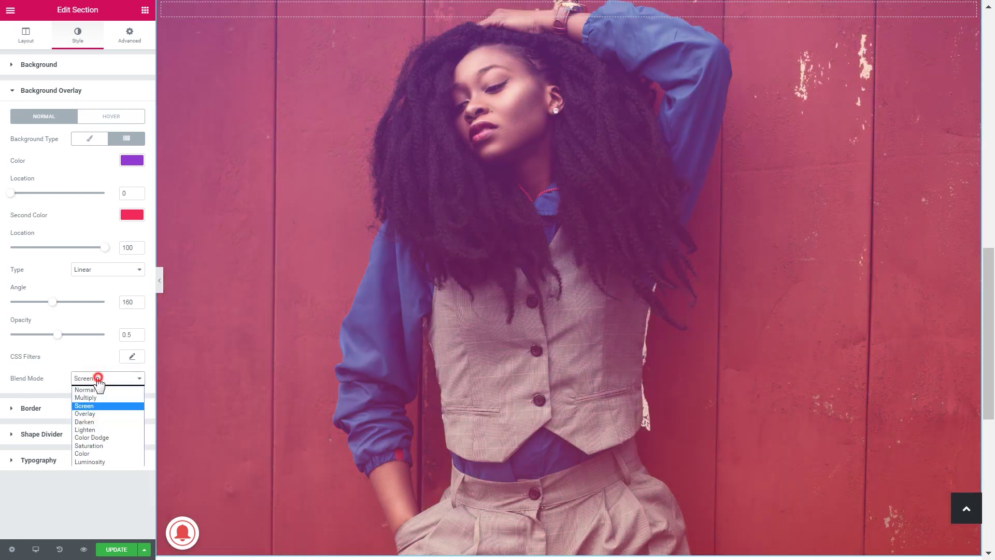
pyautogui.click(89, 413)
pyautogui.click(97, 379)
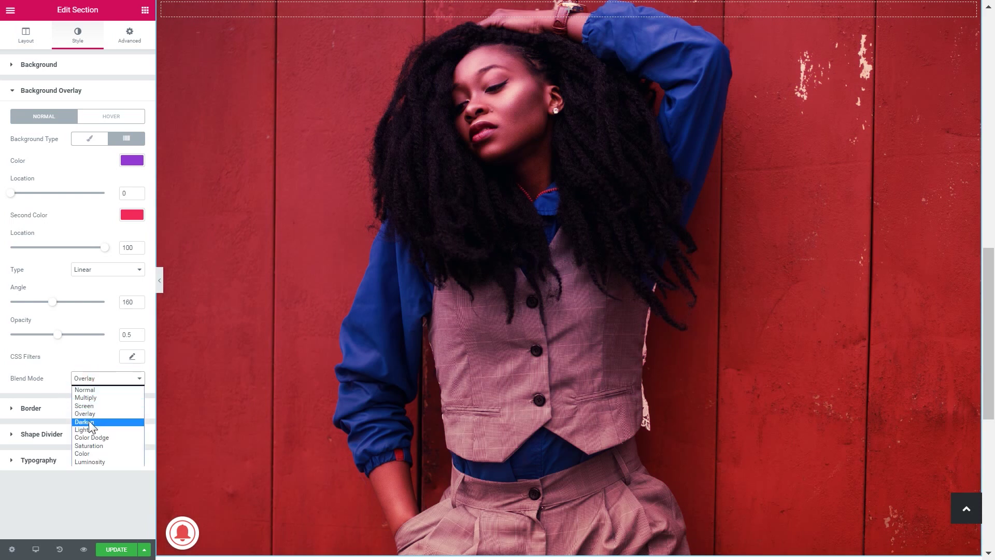
pyautogui.click(88, 421)
pyautogui.click(97, 380)
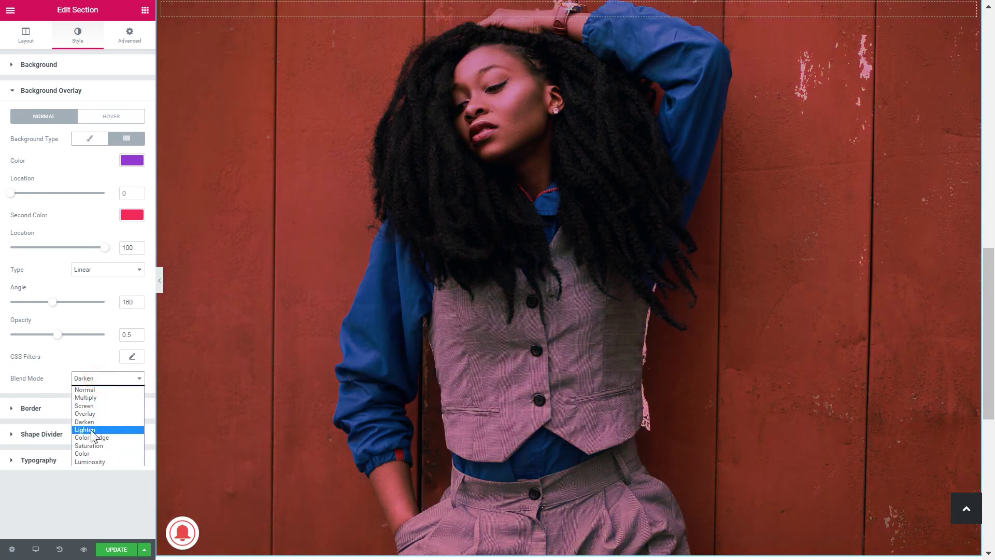
pyautogui.press('Return')
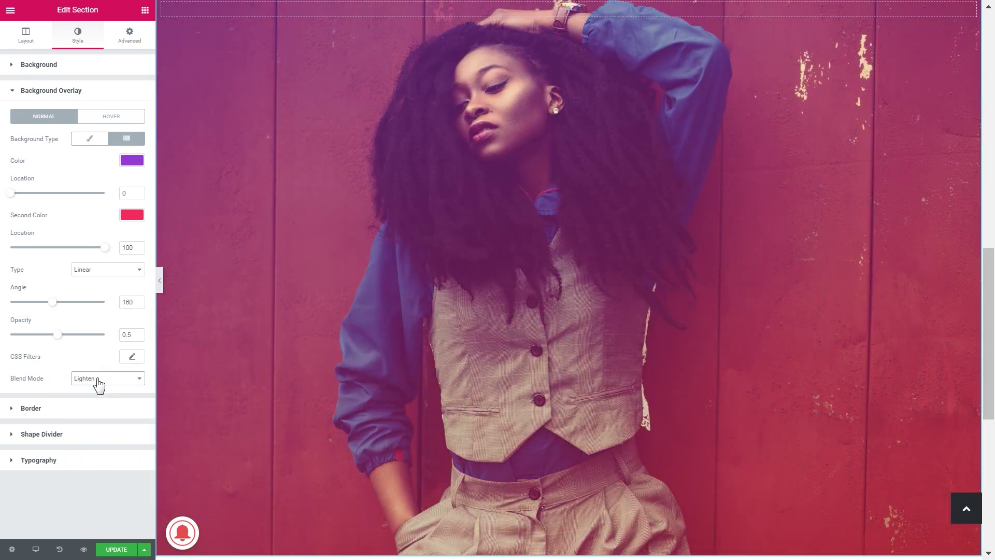
# Try the Color Dodge, Saturation, Color and Luminosity blend modes on the section's background overlay.
pyautogui.click(98, 384)
pyautogui.click(89, 438)
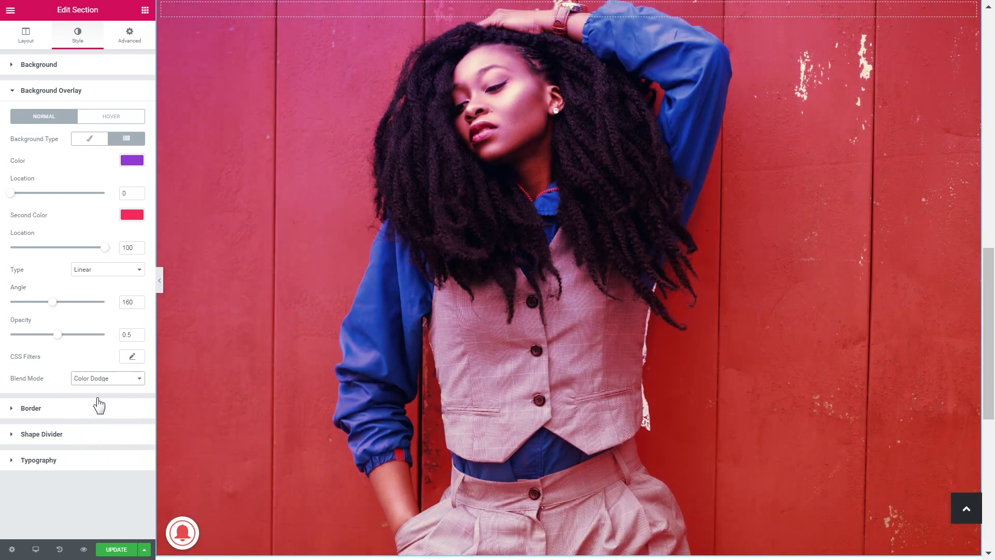
pyautogui.click(104, 383)
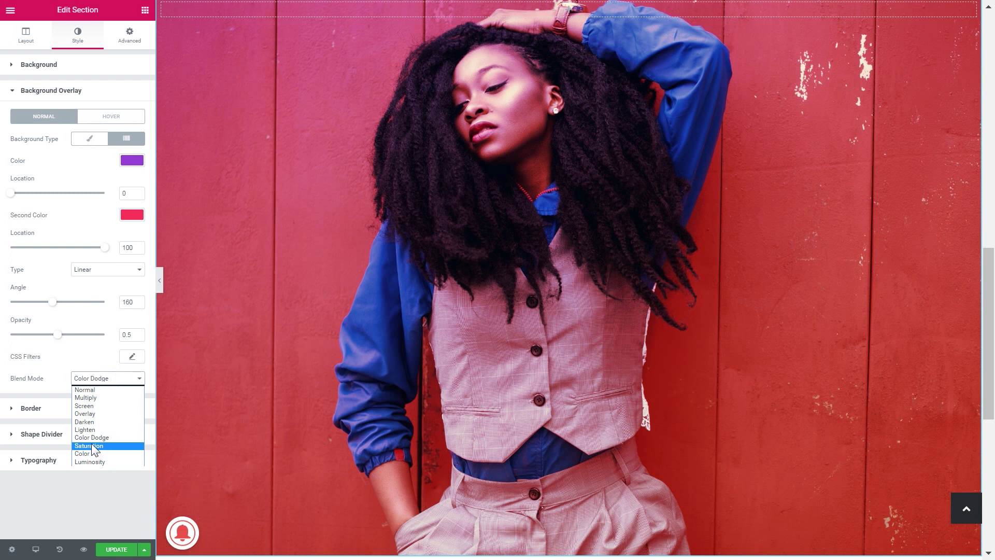
pyautogui.click(91, 447)
pyautogui.click(104, 382)
pyautogui.click(85, 454)
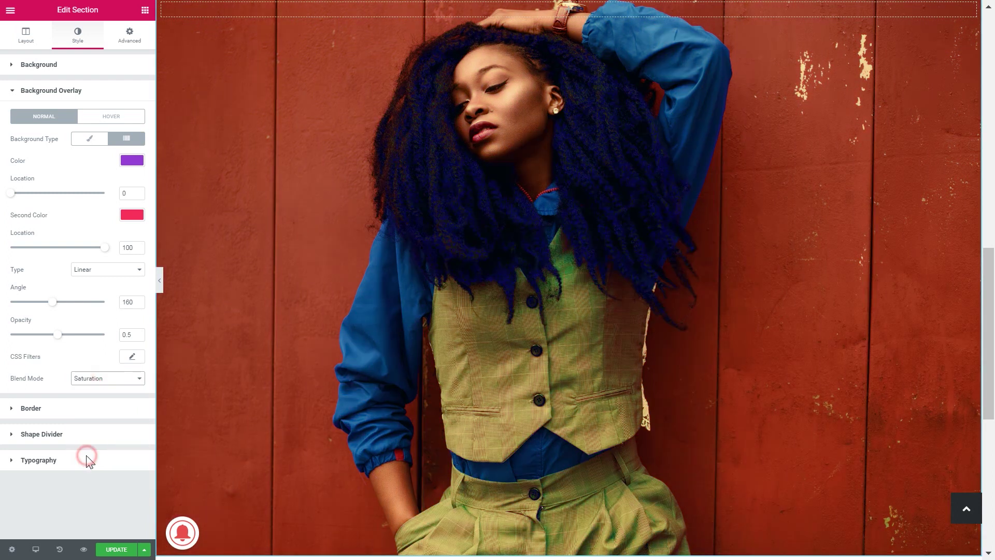
pyautogui.click(102, 379)
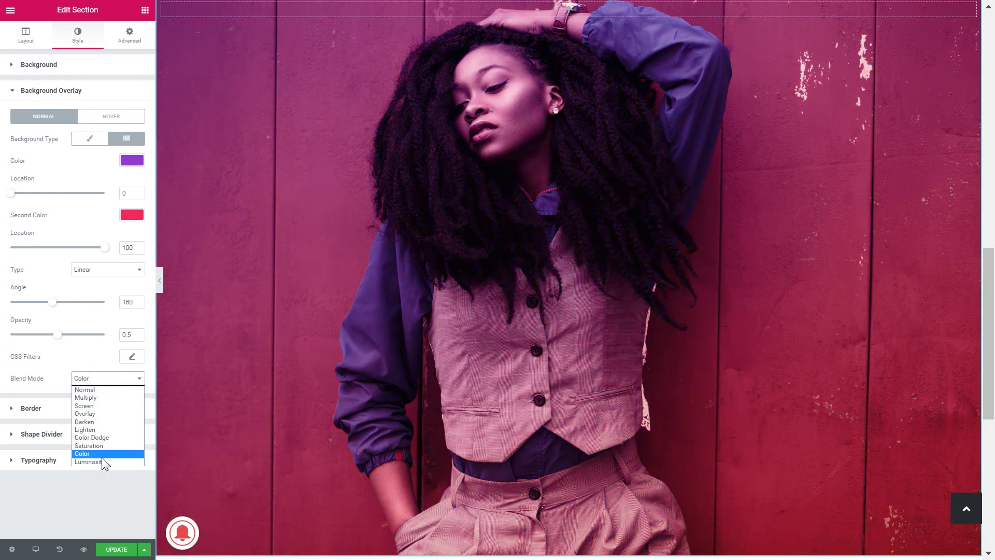
pyautogui.click(103, 462)
# Set the background overlay's blend mode to Color and compare the section with the finished example above it.
pyautogui.click(104, 379)
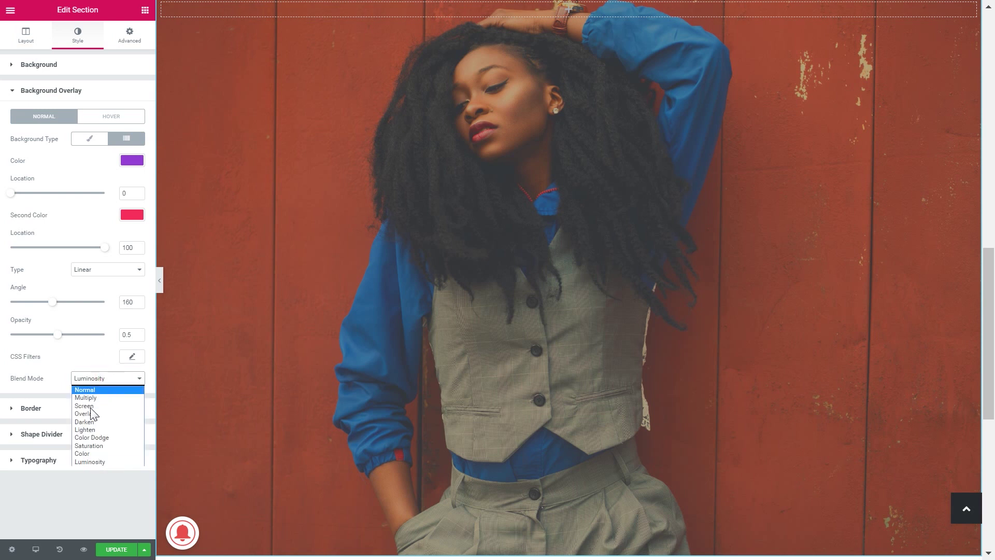
pyautogui.click(85, 454)
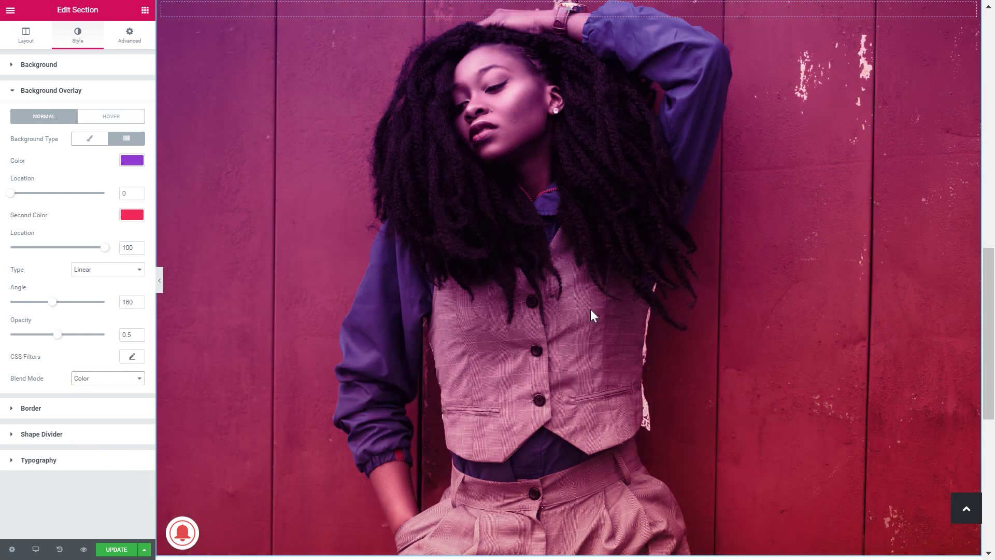
pyautogui.scroll(4, 591, 313)
pyautogui.scroll(-4, 472, 196)
# Explore the background overlay's CSS filter controls for blur, brightness and saturation.
pyautogui.click(132, 356)
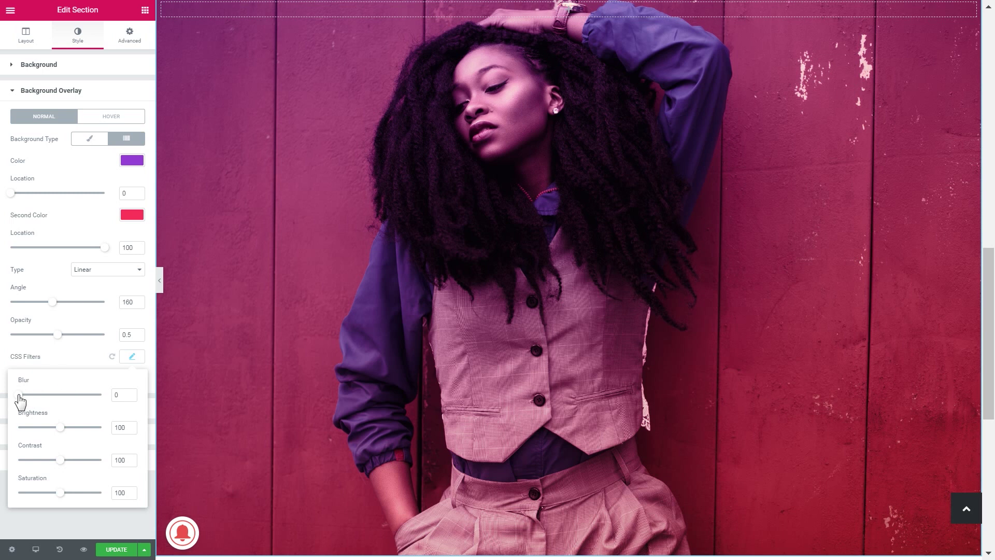
pyautogui.moveTo(20, 394)
pyautogui.mouseDown()
pyautogui.moveTo(86, 395)
pyautogui.moveTo(29, 395)
pyautogui.mouseUp()
pyautogui.moveTo(60, 428)
pyautogui.mouseDown()
pyautogui.moveTo(81, 428)
pyautogui.moveTo(33, 437)
pyautogui.moveTo(70, 440)
pyautogui.mouseUp()
pyautogui.moveTo(59, 491)
pyautogui.mouseDown()
pyautogui.moveTo(44, 492)
pyautogui.moveTo(67, 492)
pyautogui.mouseUp()
pyautogui.click(64, 362)
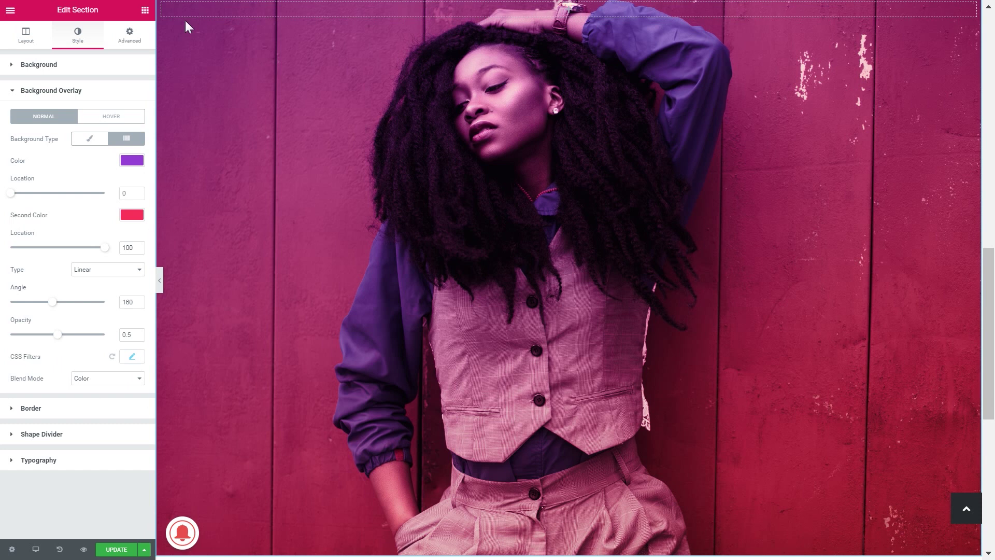
# Add a Heading widget to the empty column of the new photo section.
pyautogui.scroll(10, 582, 210)
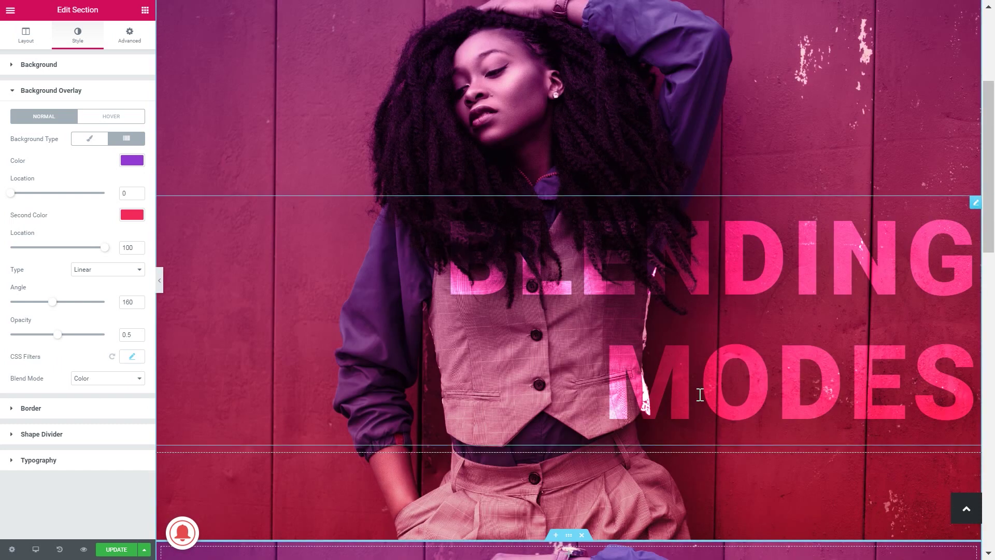
pyautogui.scroll(-10, 483, 229)
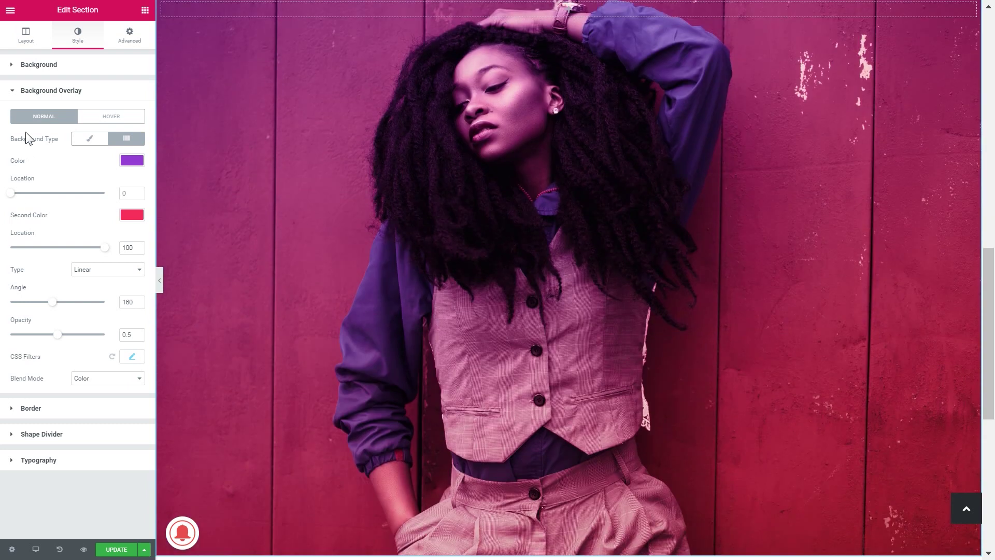
pyautogui.click(11, 93)
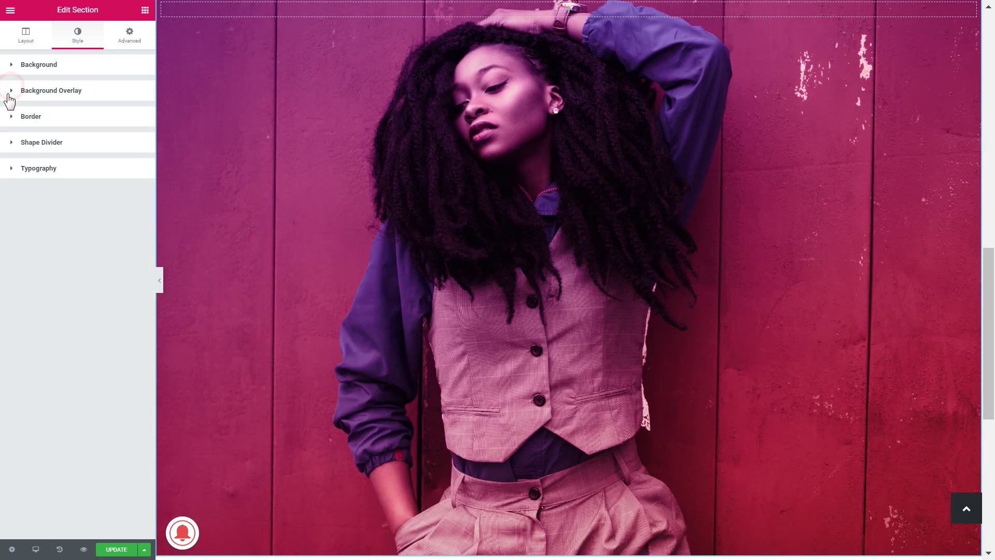
pyautogui.click(570, 13)
pyautogui.moveTo(109, 106); pyautogui.dragTo(562, 47)
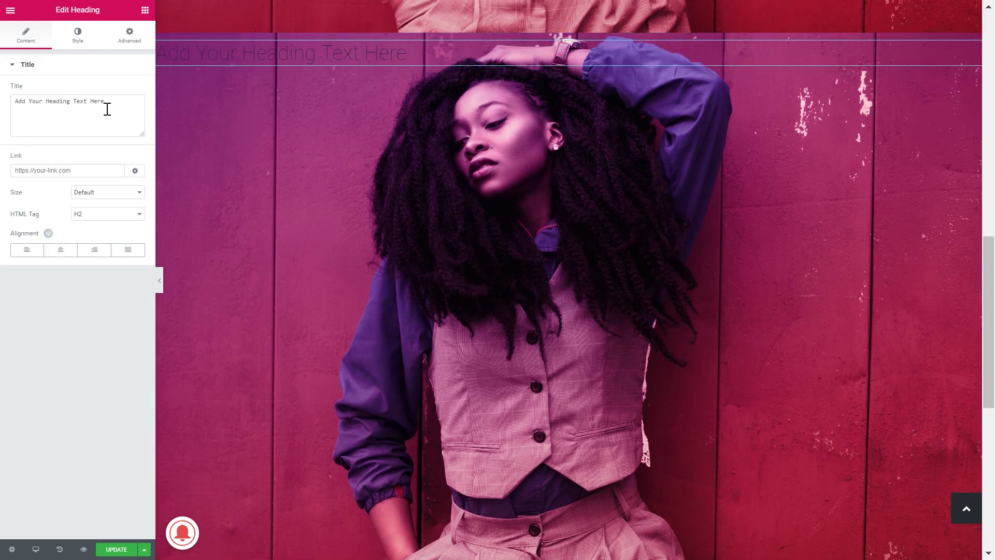
# Split the heading onto two lines with a line break before "Text Here".
pyautogui.click(321, 56)
pyautogui.hotkey('shift', 'Return')
pyautogui.moveTo(244, 78); pyautogui.dragTo(144, 47)
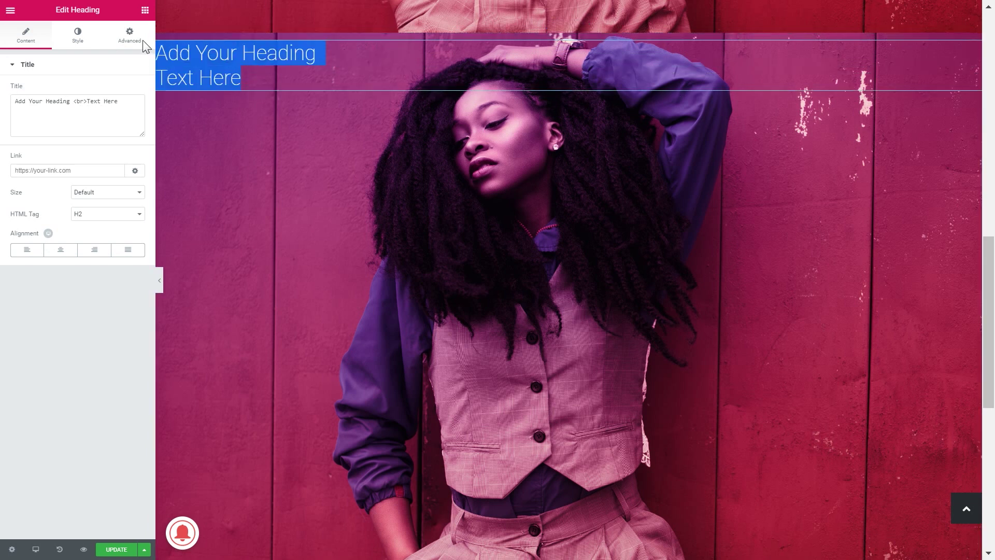
pyautogui.click(214, 83)
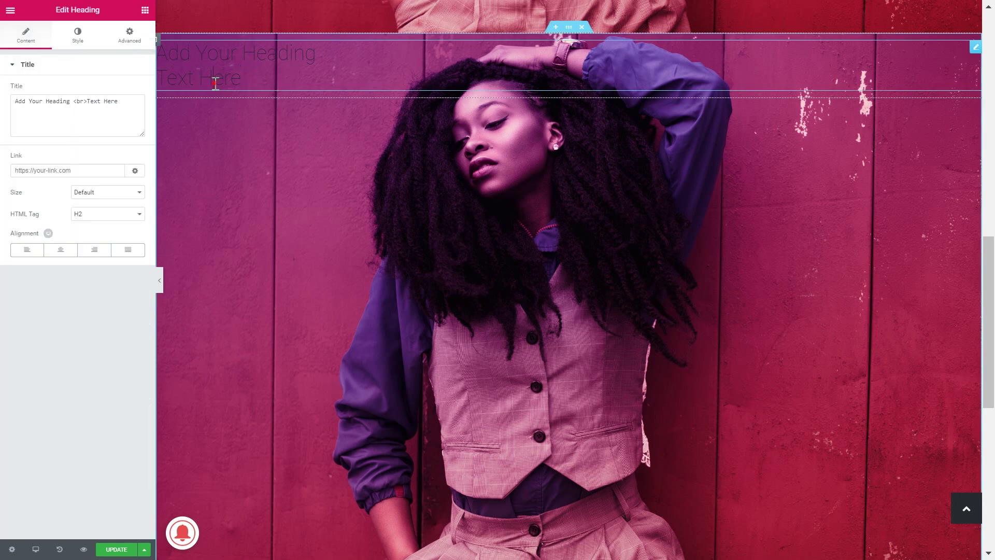
pyautogui.tripleClick(214, 83)
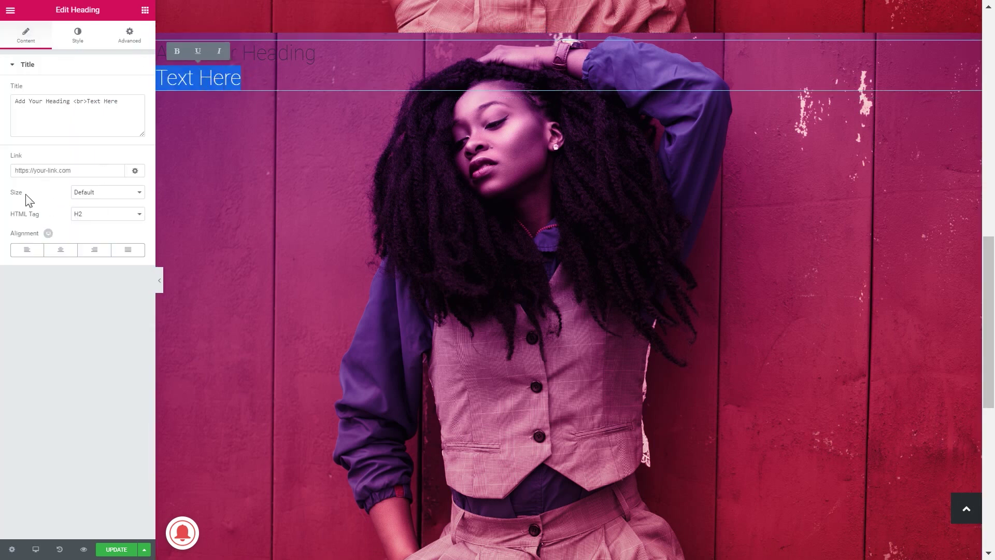
# Set the heading's size to XXL and align its text to the right.
pyautogui.click(136, 194)
pyautogui.click(89, 242)
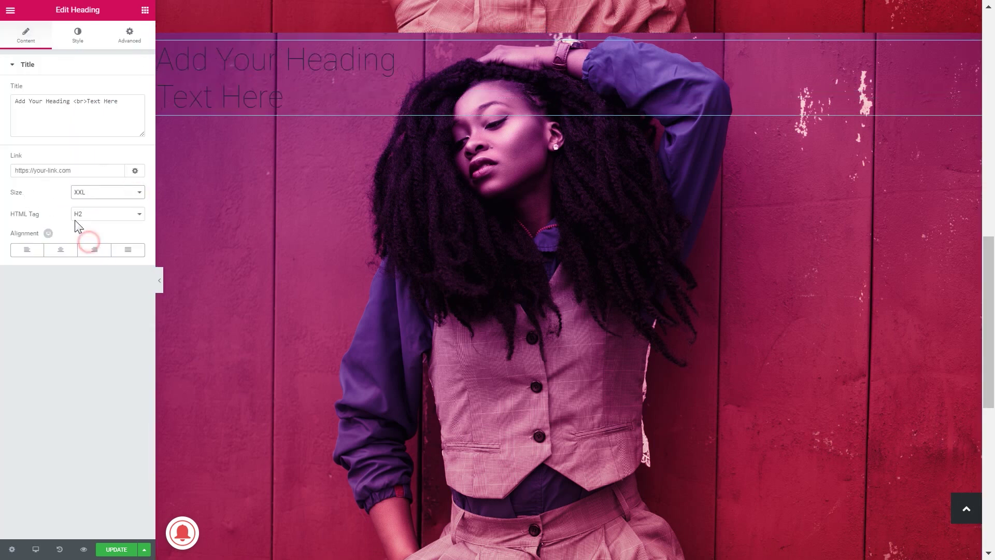
pyautogui.click(95, 252)
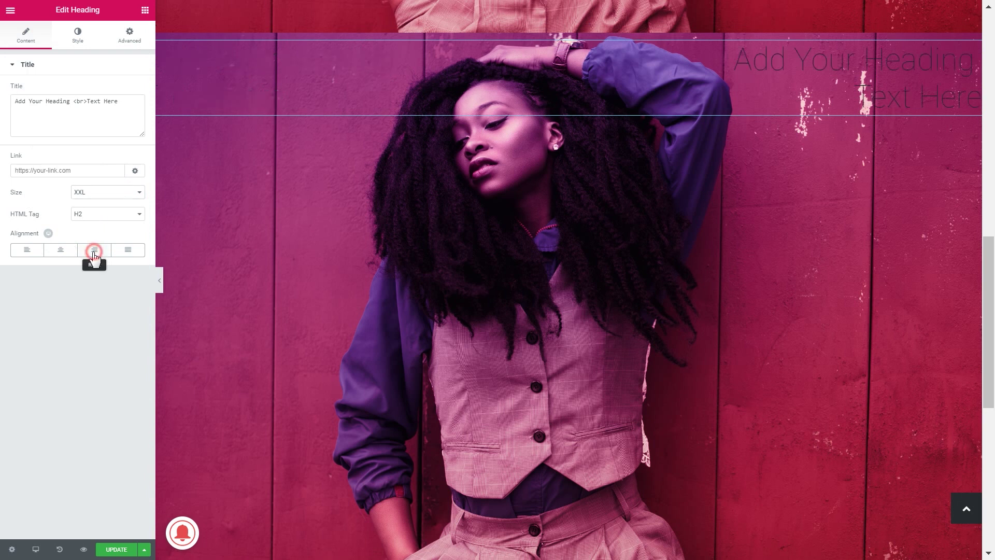
# Change the heading's text color to white.
pyautogui.click(78, 35)
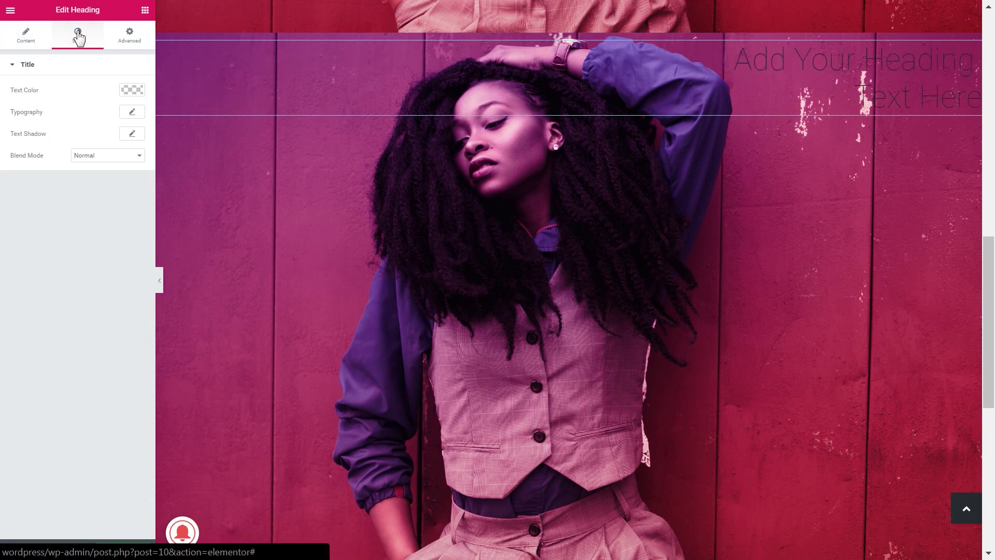
pyautogui.click(128, 89)
pyautogui.moveTo(71, 127); pyautogui.dragTo(4, 103)
pyautogui.click(136, 94)
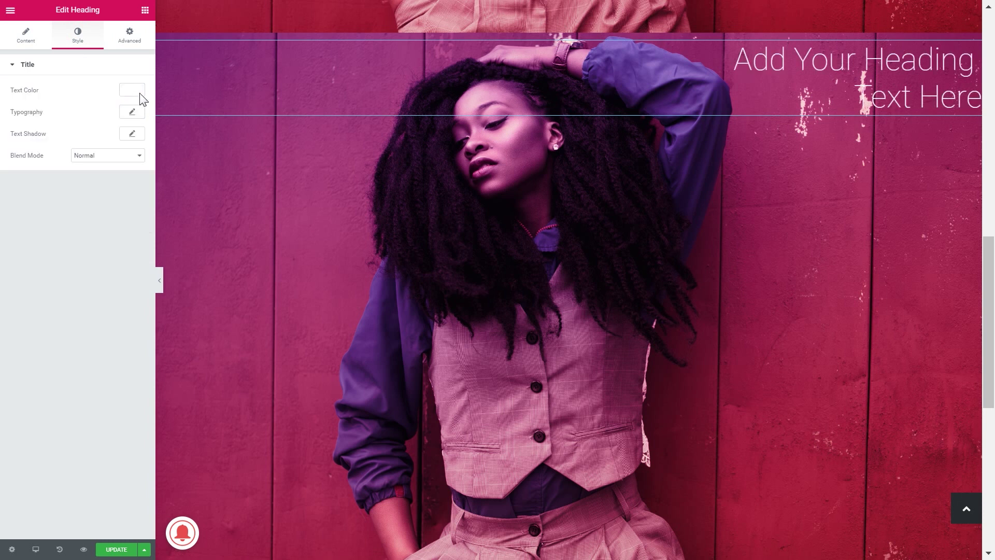
# Set the heading's typography to the Roboto font family at a size of 139 px.
pyautogui.click(132, 112)
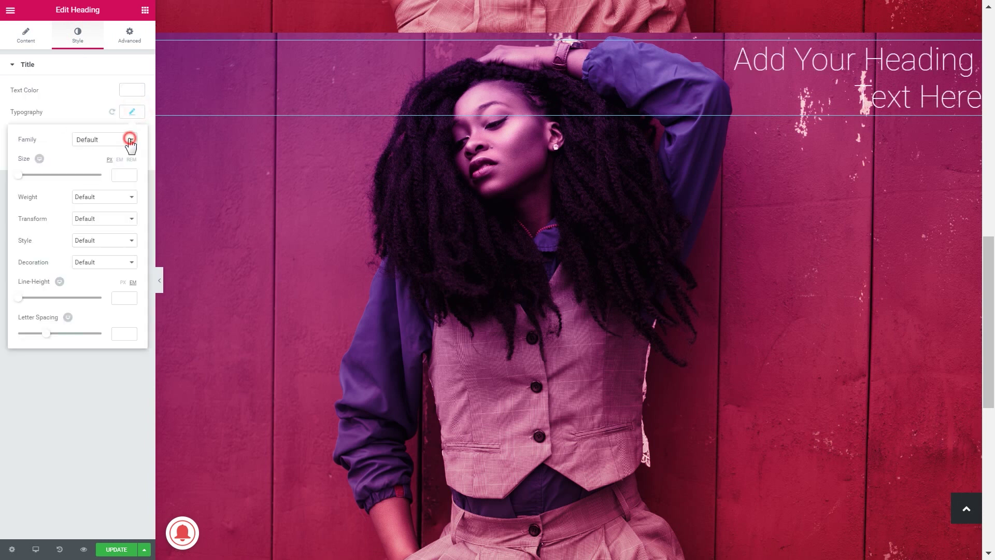
pyautogui.click(129, 139)
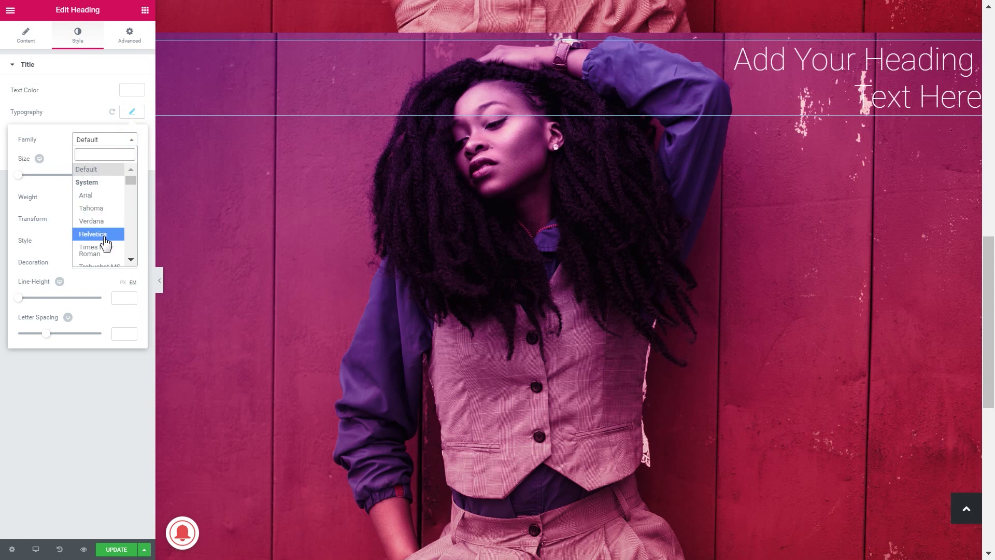
pyautogui.write('rob')
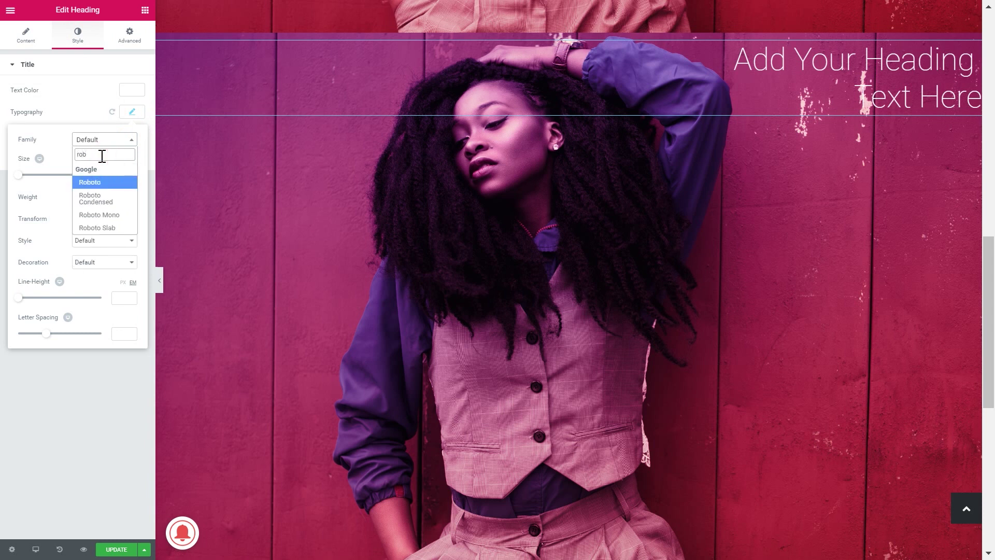
pyautogui.press('Return')
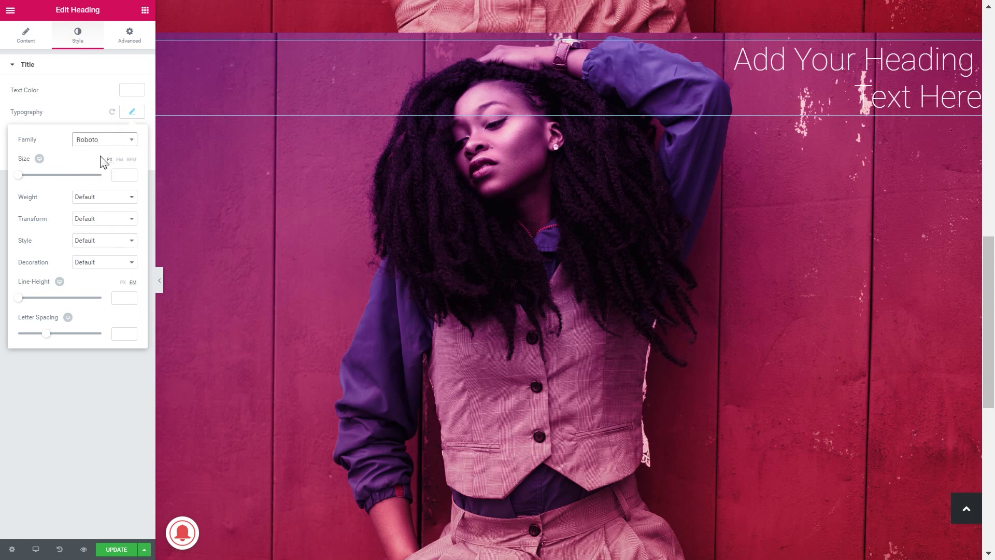
pyautogui.moveTo(20, 176); pyautogui.dragTo(77, 188)
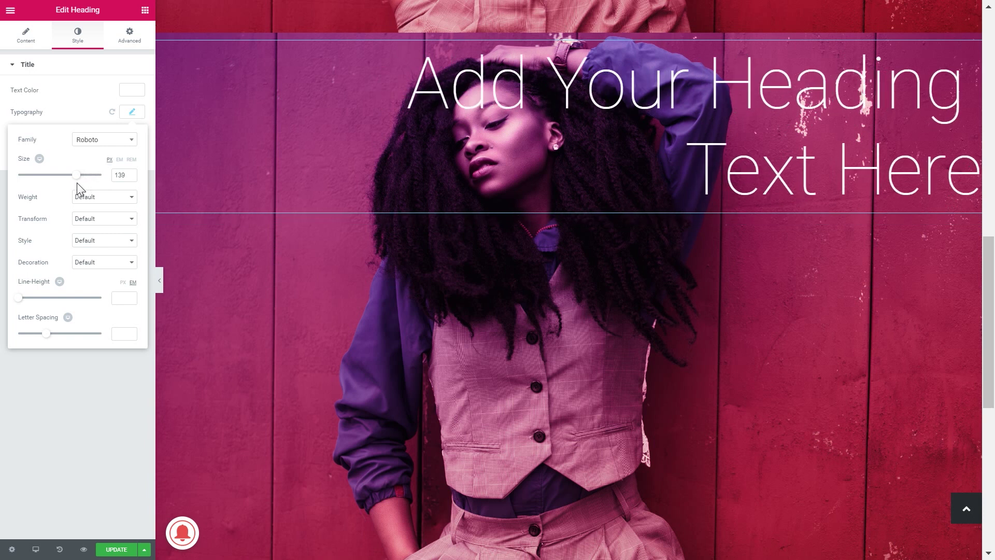
# Delete the extra space before the line break in the heading's title text.
pyautogui.click(32, 41)
pyautogui.click(73, 99)
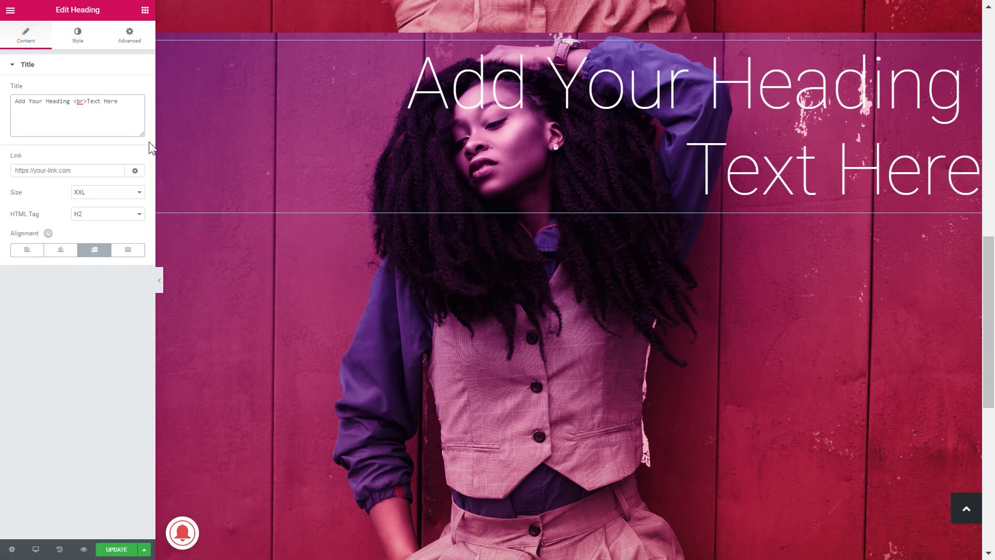
pyautogui.press('BackSpace')
# Set the heading's letter spacing to 10 in its typography settings.
pyautogui.click(77, 35)
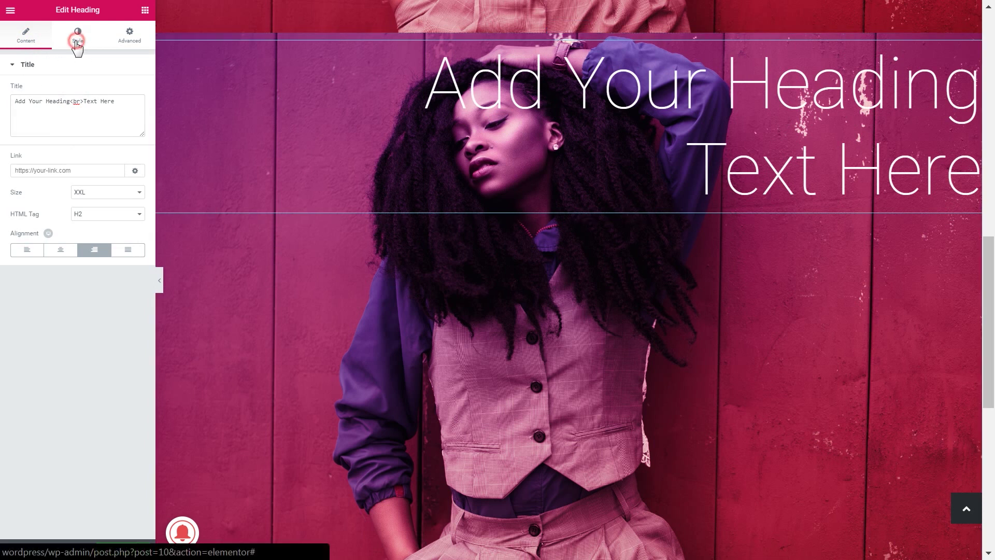
pyautogui.click(85, 155)
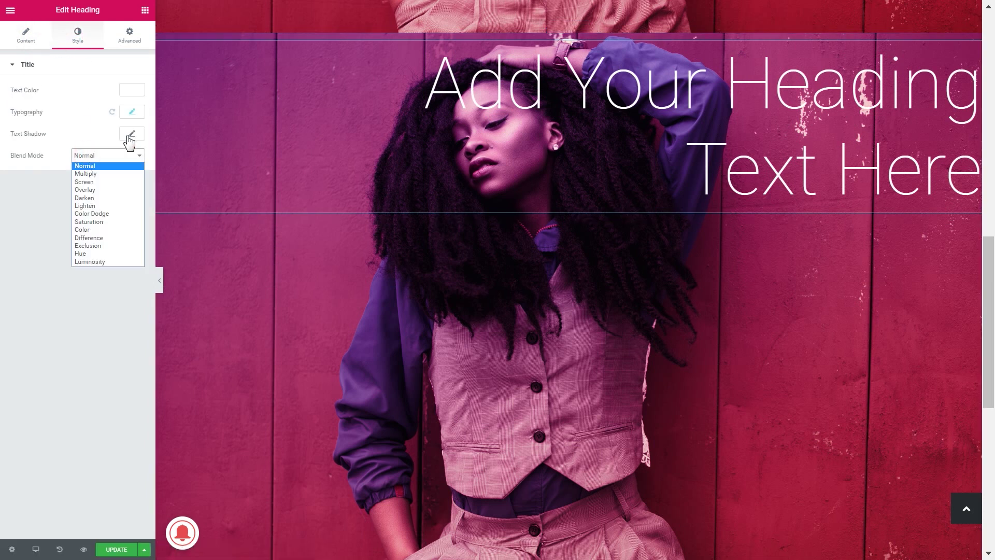
pyautogui.click(132, 112)
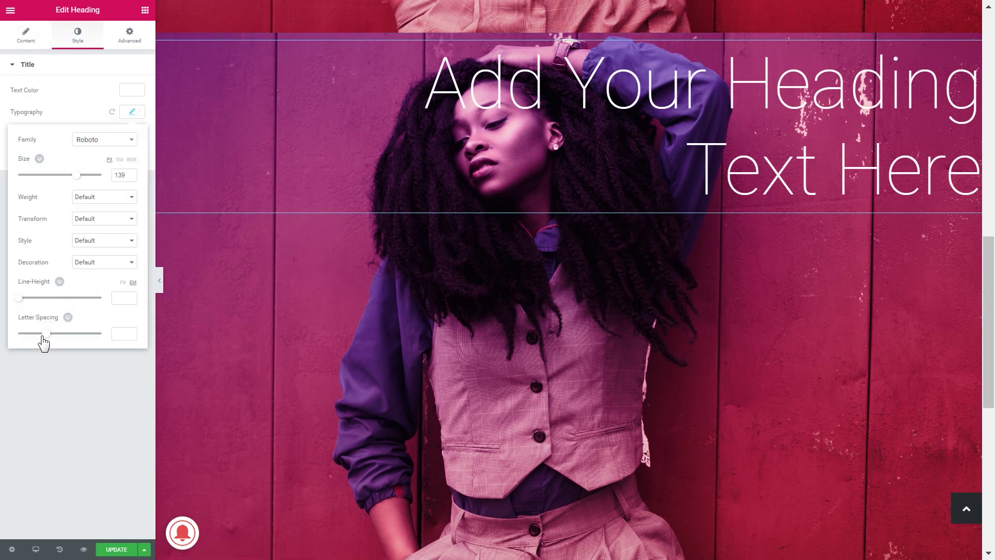
pyautogui.moveTo(46, 333); pyautogui.dragTo(109, 334)
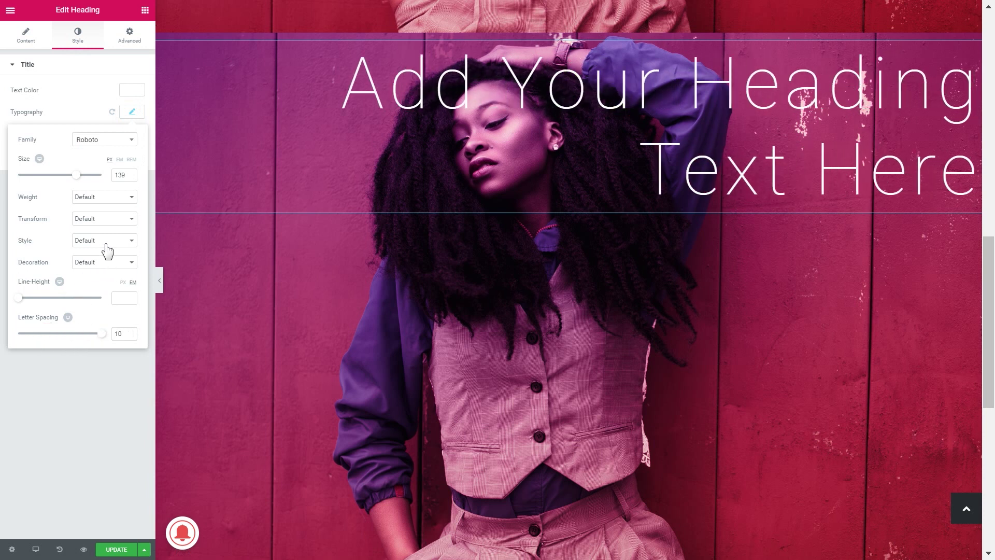
# Set the heading's text transform to Uppercase and its font weight to 800.
pyautogui.click(126, 243)
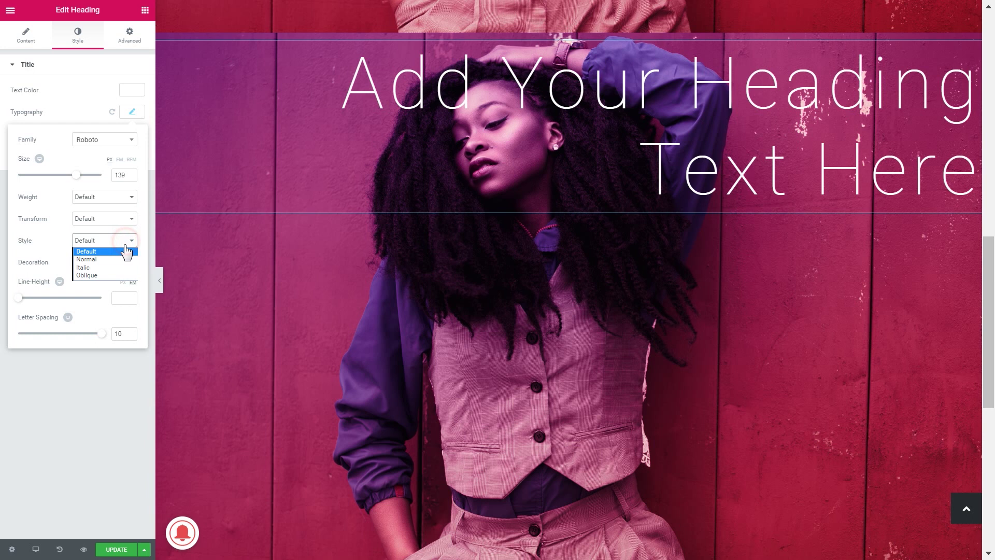
pyautogui.click(113, 222)
pyautogui.click(109, 221)
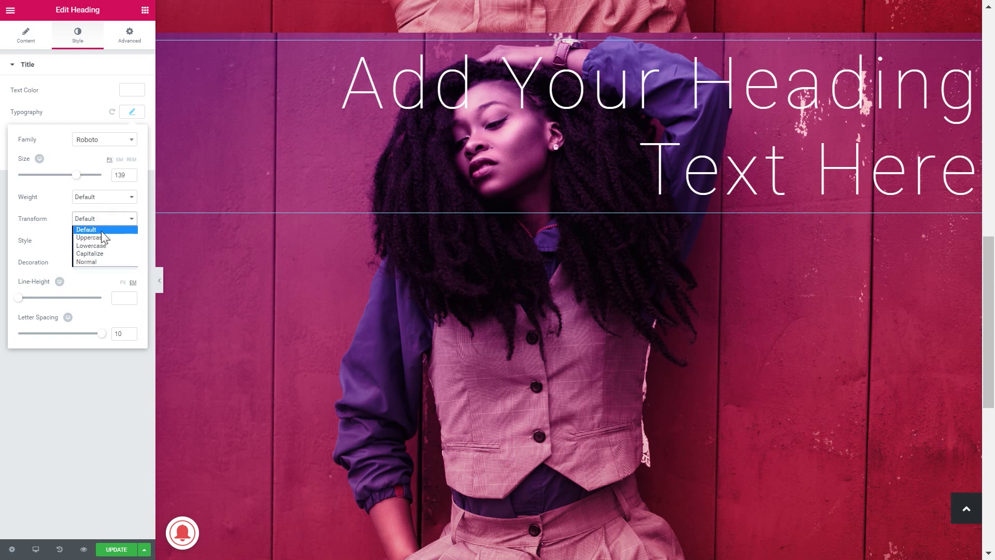
pyautogui.click(94, 238)
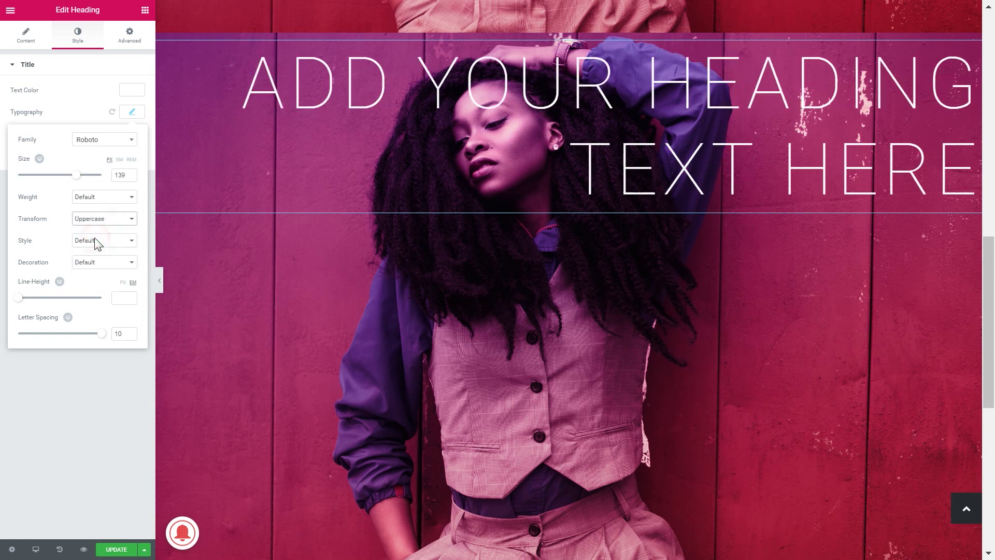
pyautogui.click(89, 197)
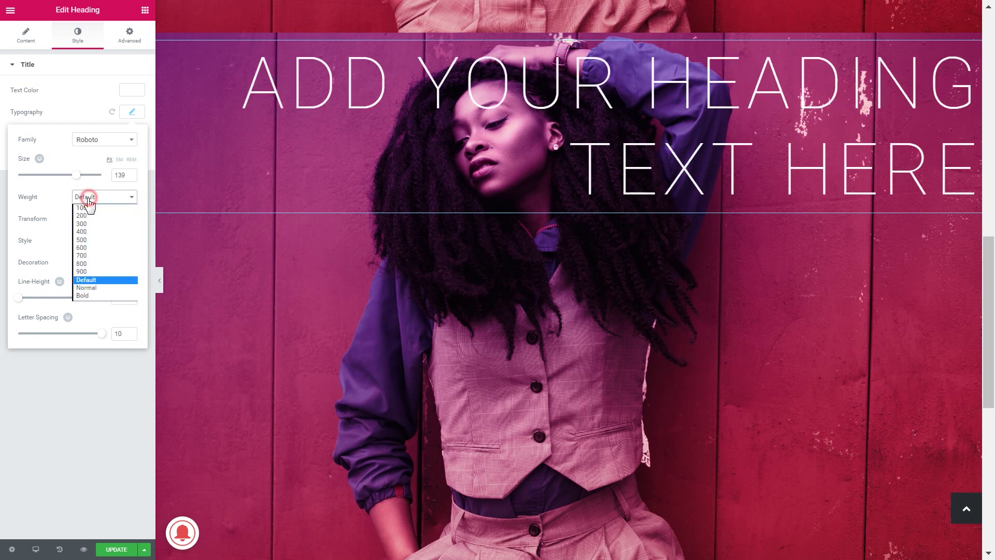
pyautogui.click(85, 263)
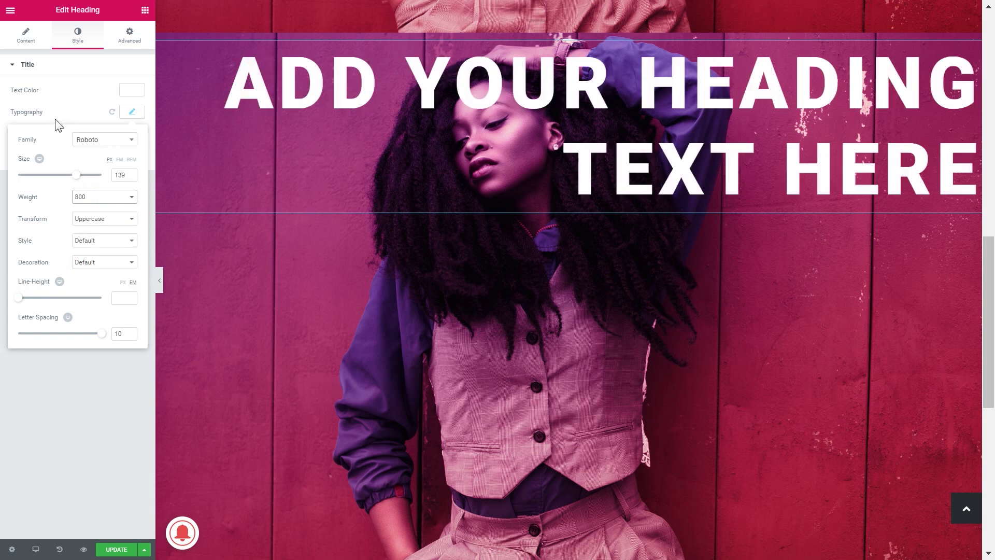
# Unlink the heading's margin values and set only the top margin to 300 px.
pyautogui.click(129, 37)
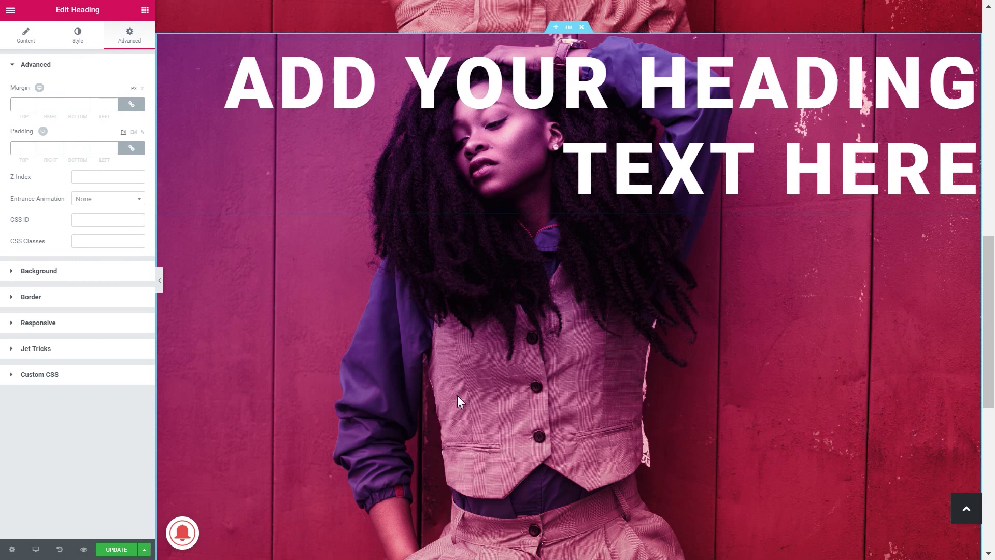
pyautogui.scroll(-2, 295, 347)
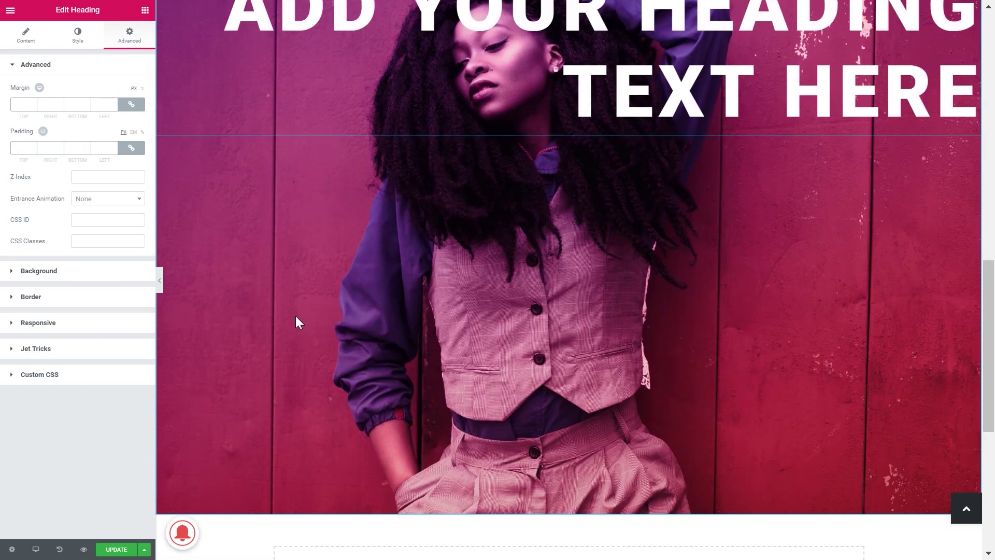
pyautogui.scroll(2, 782, 297)
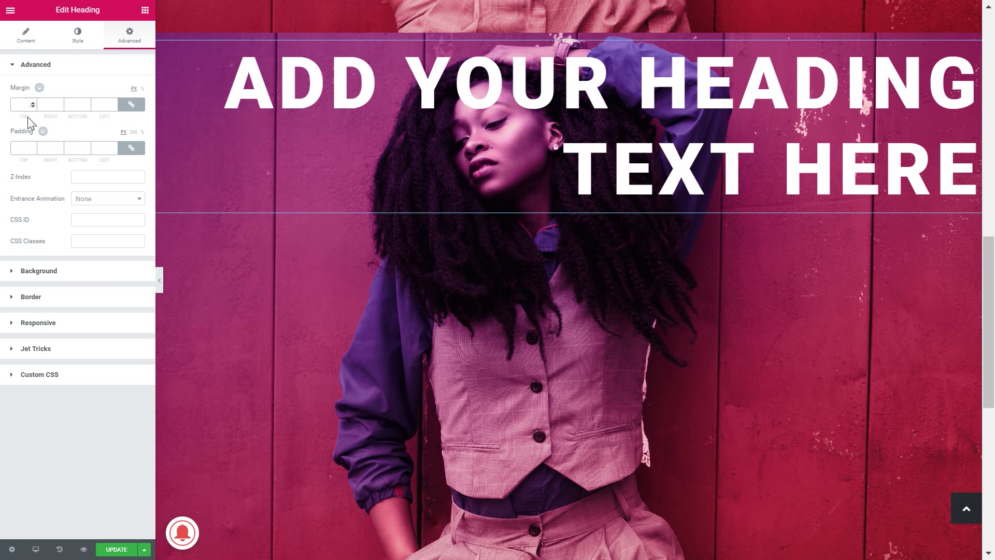
pyautogui.click(132, 104)
pyautogui.click(24, 104)
pyautogui.write('180')
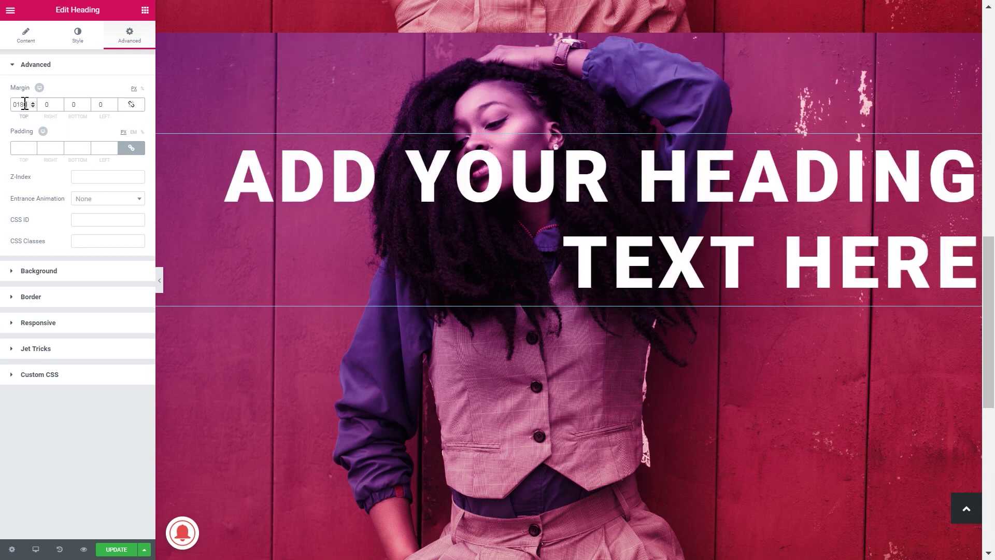
pyautogui.press('BackSpace')
pyautogui.press('BackSpace')
pyautogui.press('BackSpace')
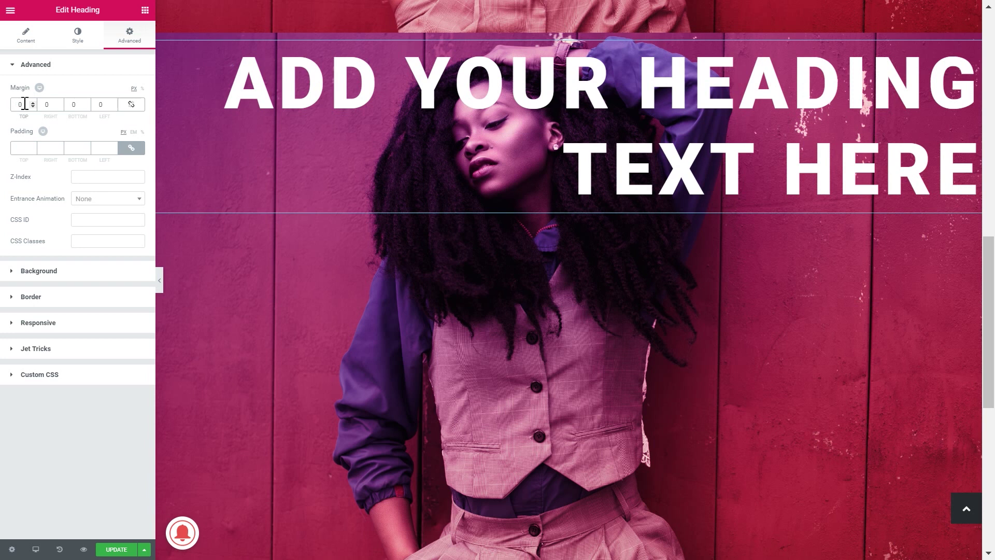
pyautogui.moveTo(25, 104); pyautogui.dragTo(15, 104)
pyautogui.write('300')
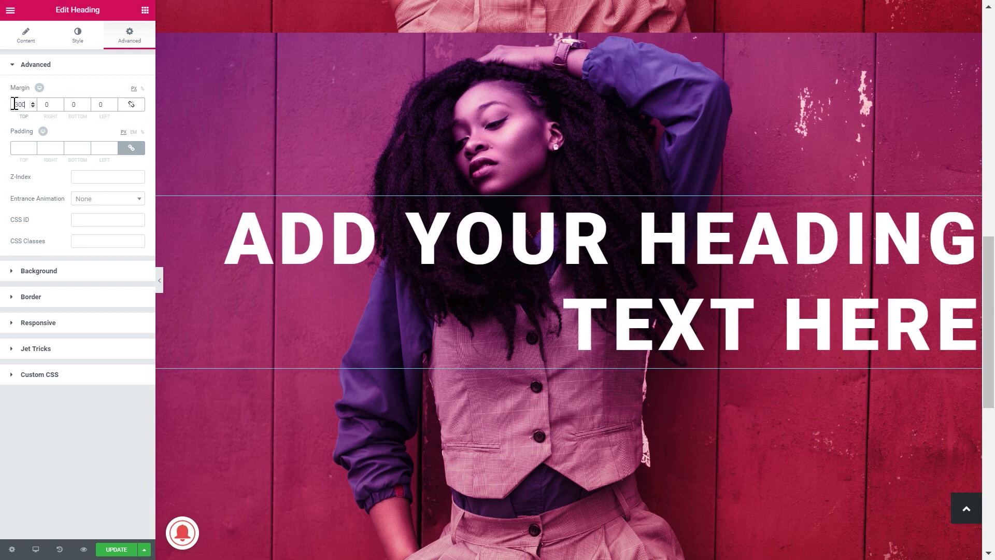
# Remove the word "Heading" from the heading's title text and set its top margin to 350 px.
pyautogui.click(26, 34)
pyautogui.moveTo(71, 102); pyautogui.dragTo(45, 102)
pyautogui.press('BackSpace')
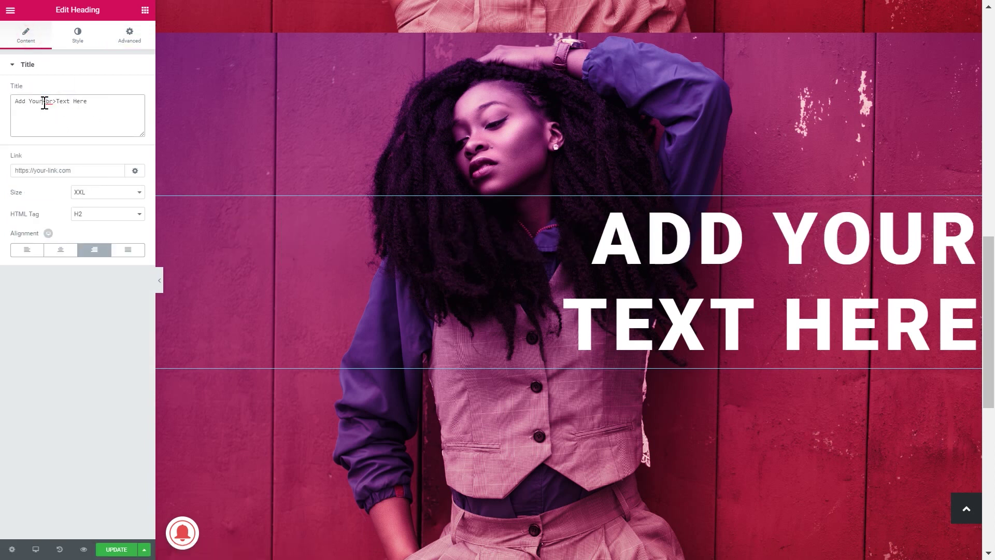
pyautogui.click(129, 36)
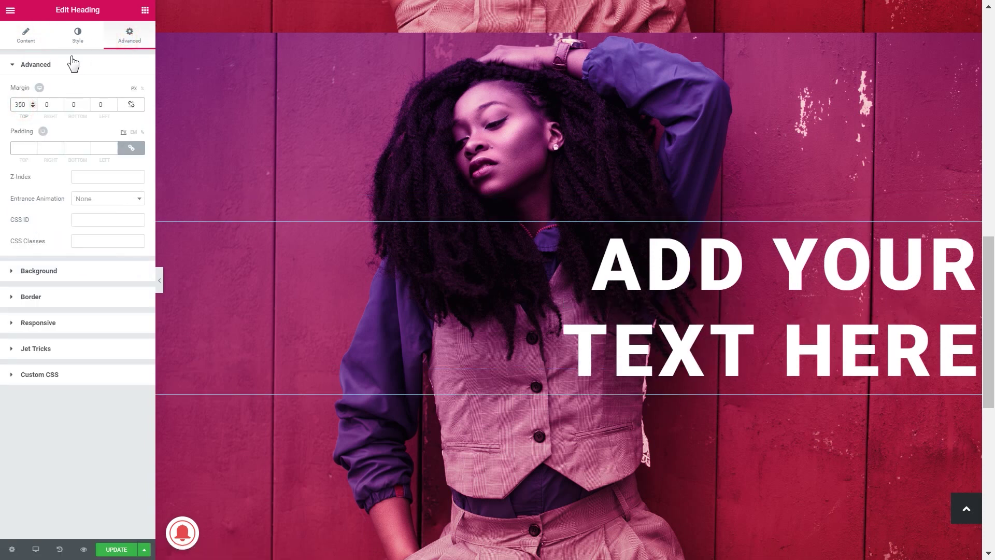
# Try the Multiply and Overlay blend modes on the heading.
pyautogui.click(77, 36)
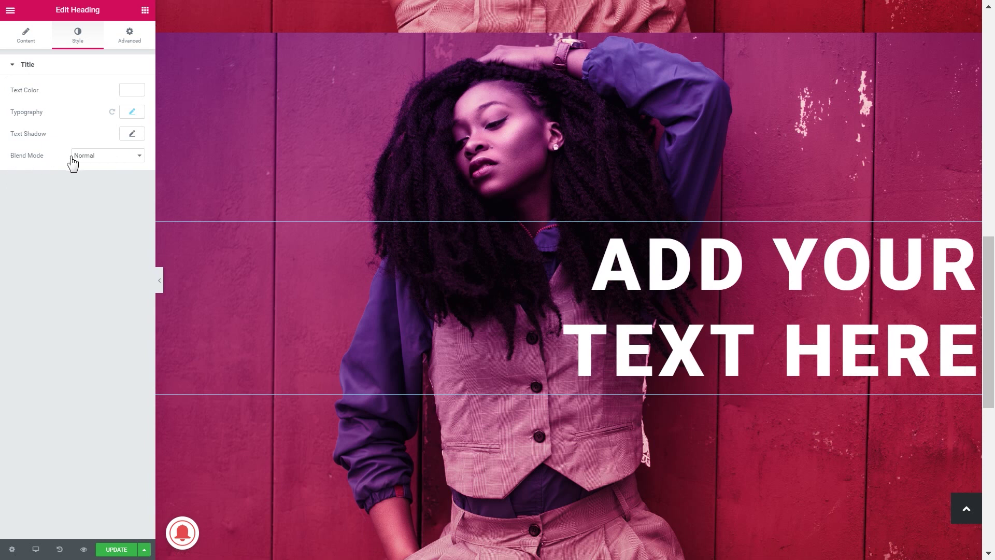
pyautogui.click(113, 164)
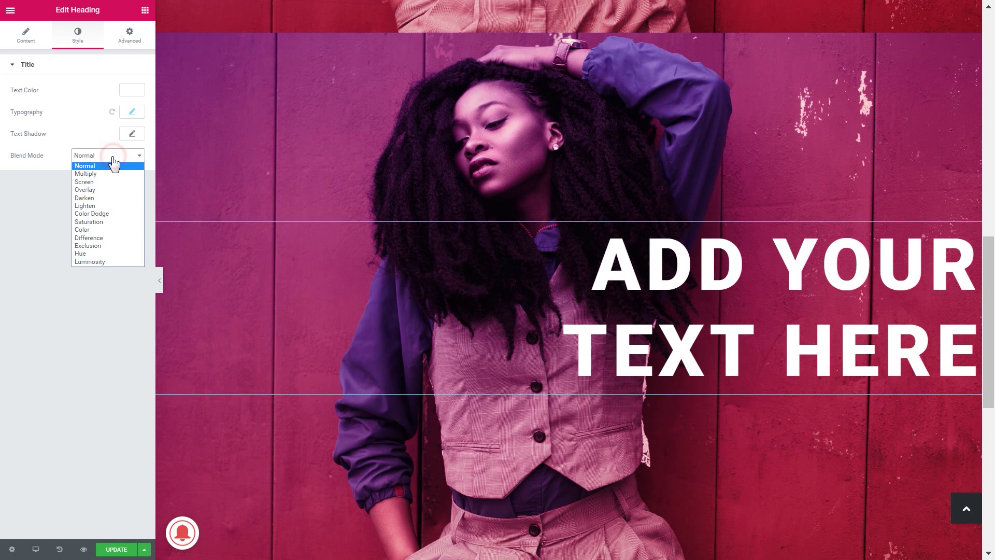
pyautogui.click(88, 173)
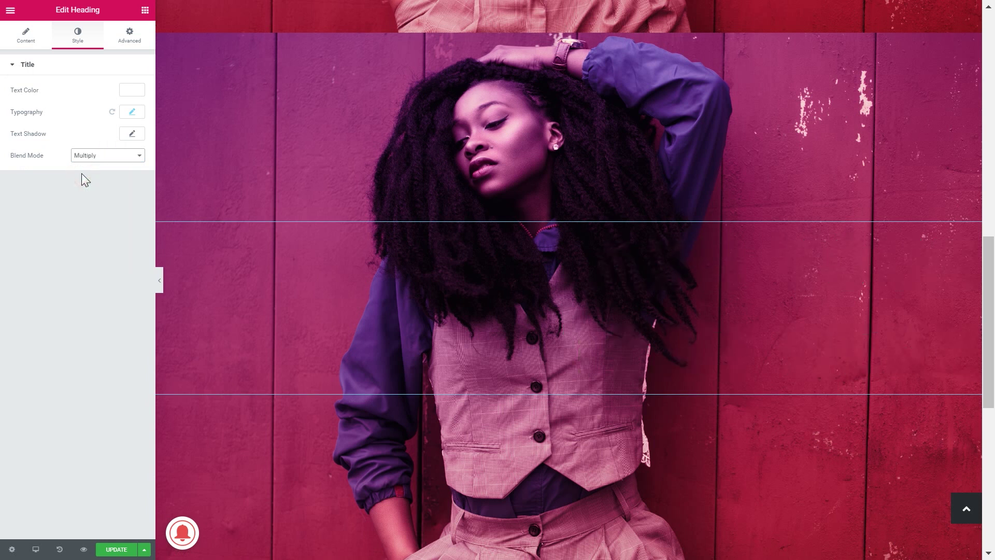
pyautogui.click(94, 157)
pyautogui.click(85, 187)
pyautogui.click(92, 157)
pyautogui.click(88, 188)
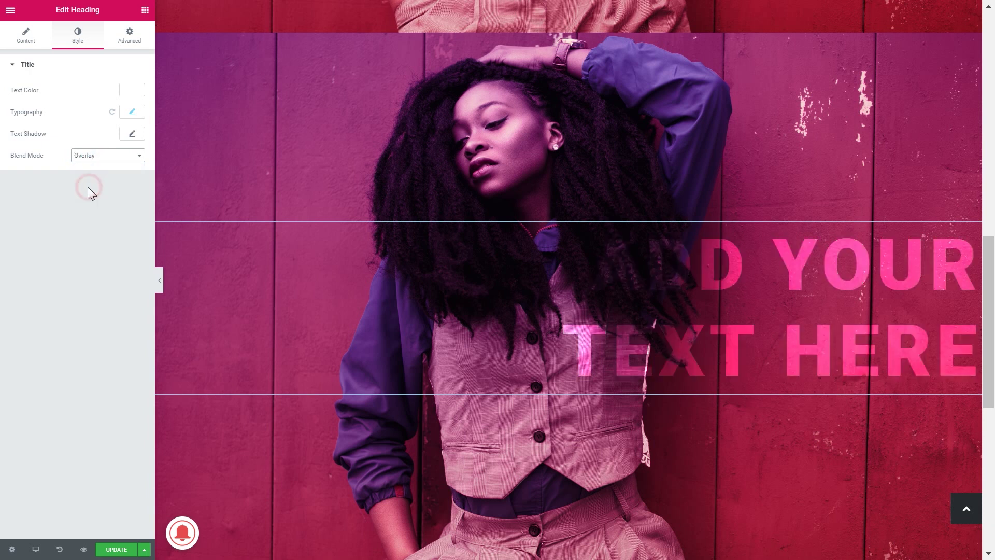
# Try the Darken, Lighten and Color Dodge blend modes on the heading.
pyautogui.click(99, 158)
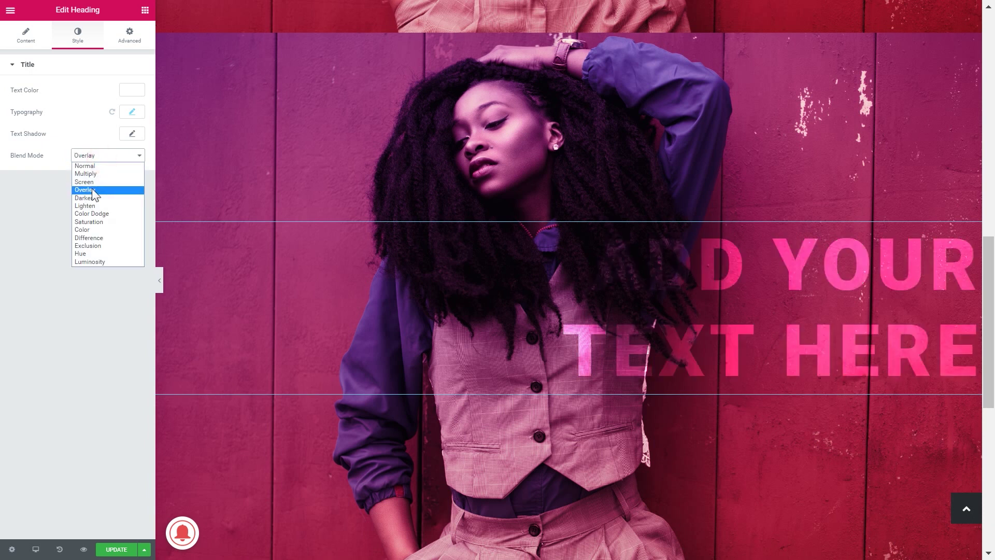
pyautogui.click(90, 198)
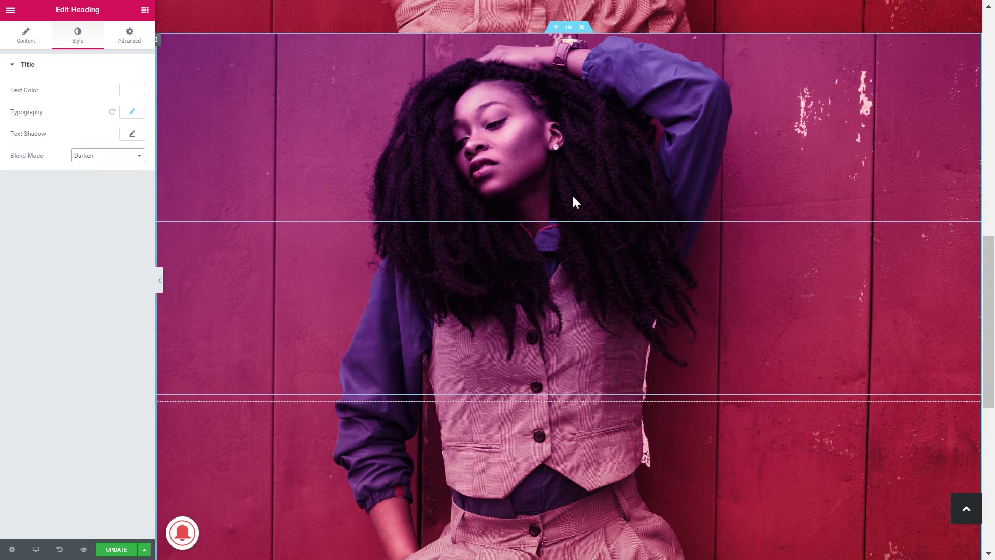
pyautogui.click(119, 156)
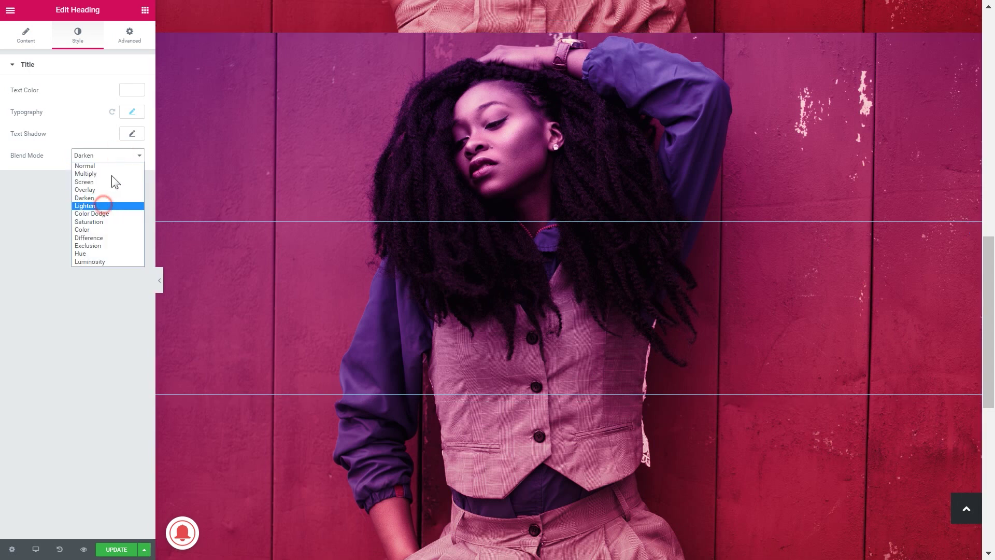
pyautogui.press('Return')
pyautogui.click(121, 155)
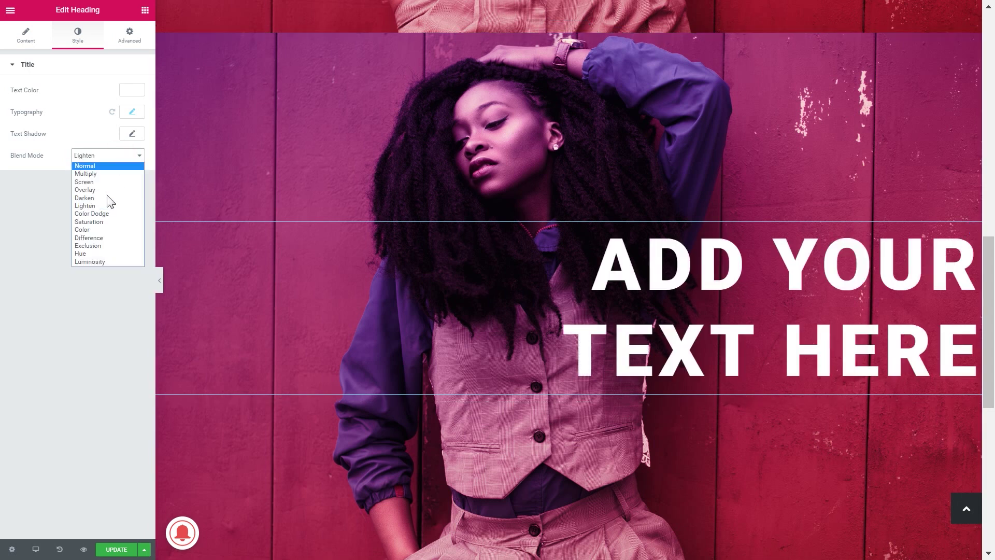
pyautogui.click(97, 213)
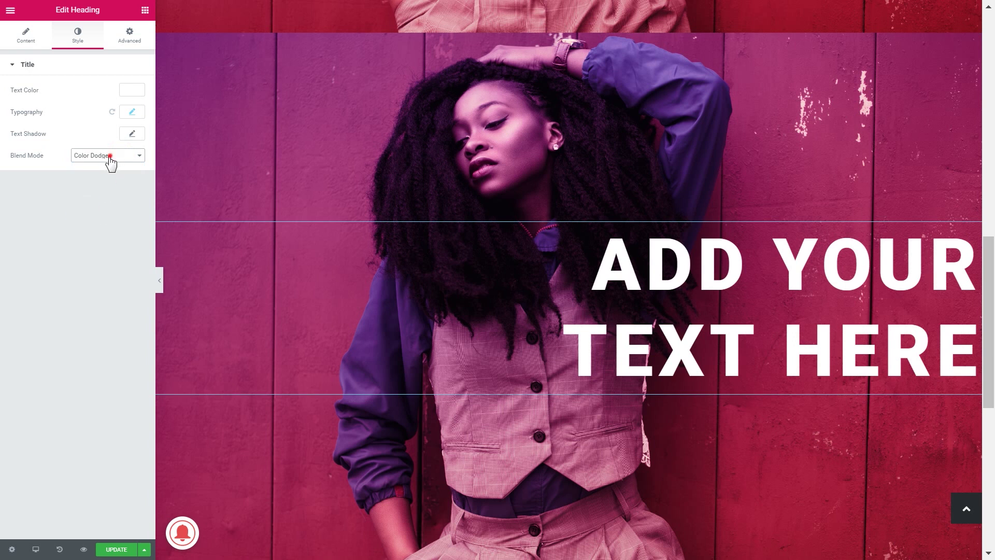
# Try the Saturation, Color and Difference blend modes on the heading.
pyautogui.click(109, 155)
pyautogui.click(101, 215)
pyautogui.press('Down')
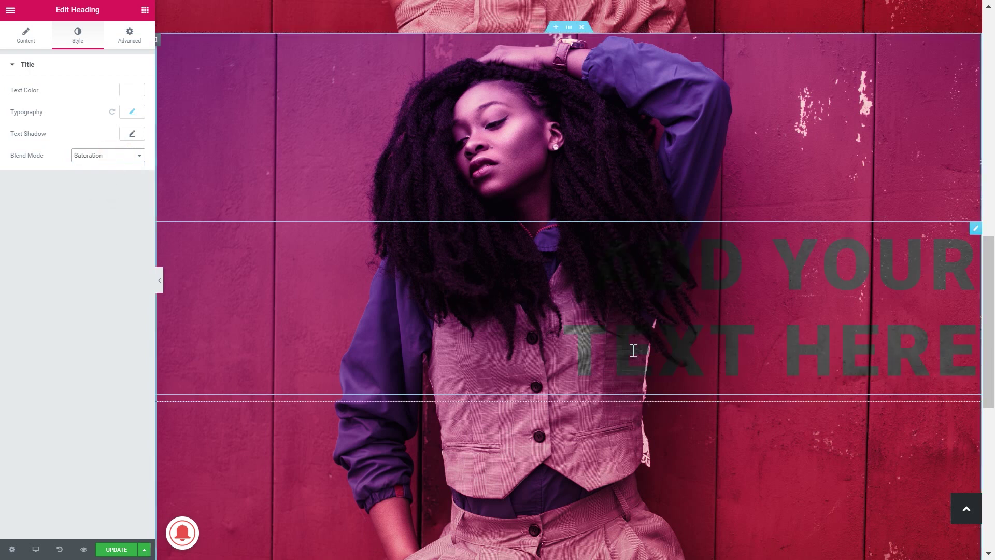
pyautogui.click(85, 156)
pyautogui.click(91, 218)
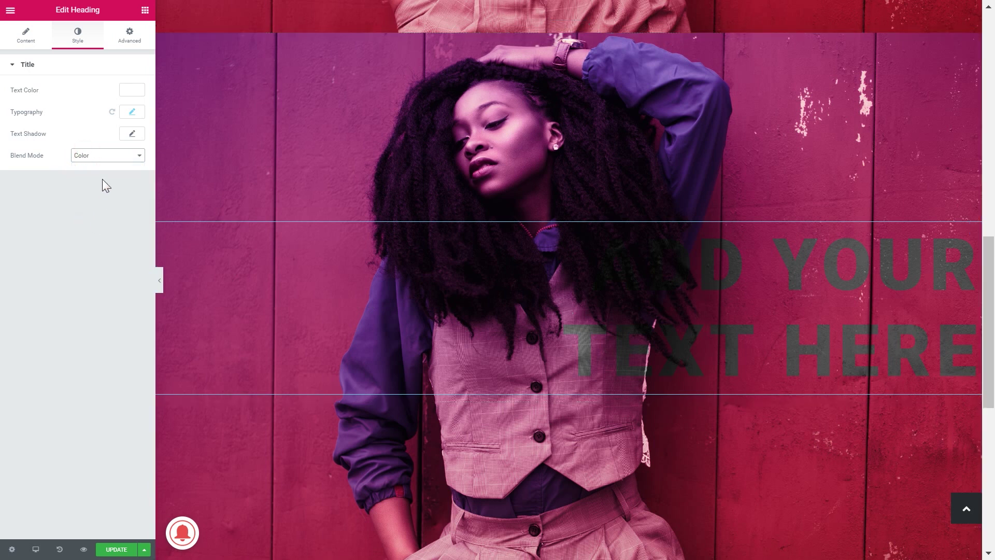
pyautogui.click(106, 156)
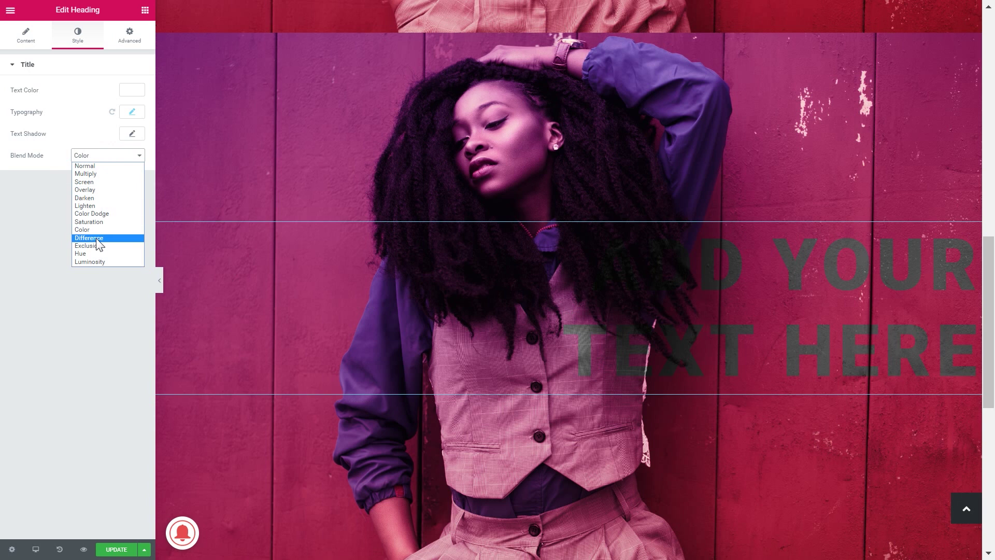
pyautogui.click(97, 238)
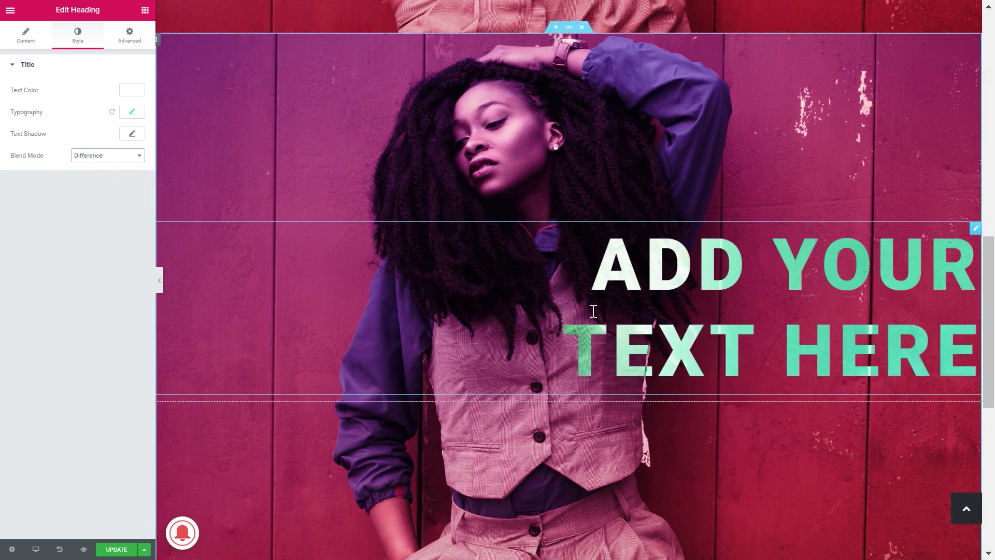
pyautogui.click(132, 157)
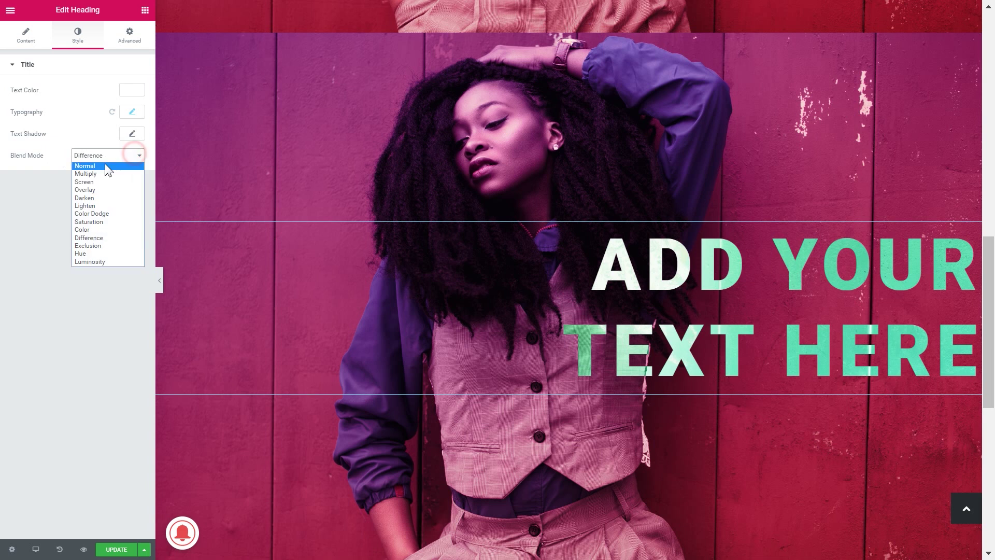
pyautogui.click(89, 240)
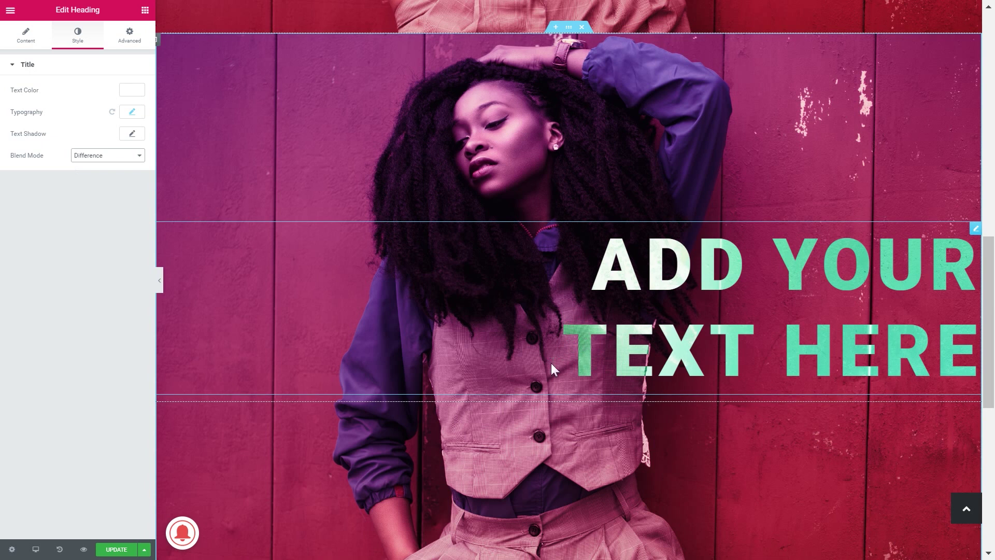
# Try the Exclusion, Hue and Luminosity blend modes on the heading.
pyautogui.click(109, 157)
pyautogui.click(89, 246)
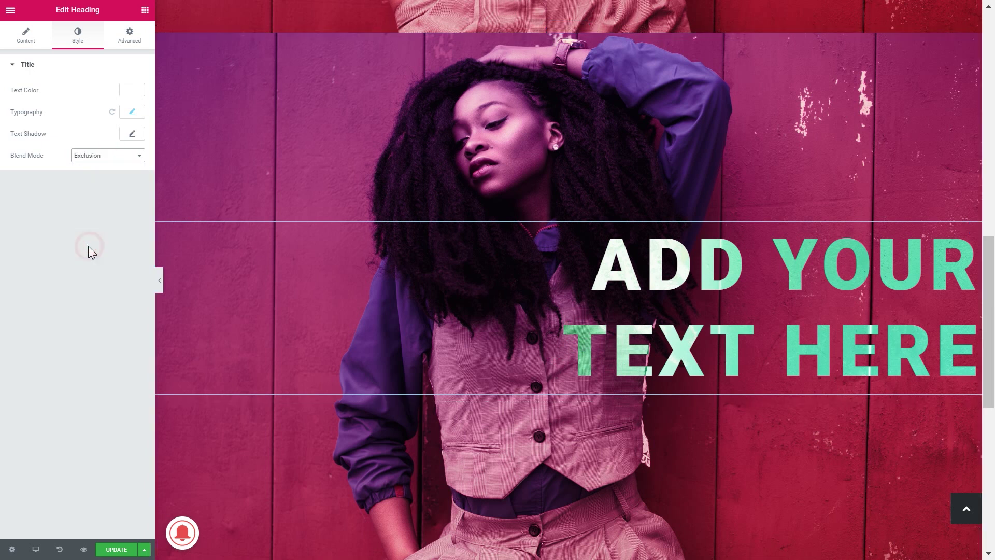
pyautogui.click(101, 158)
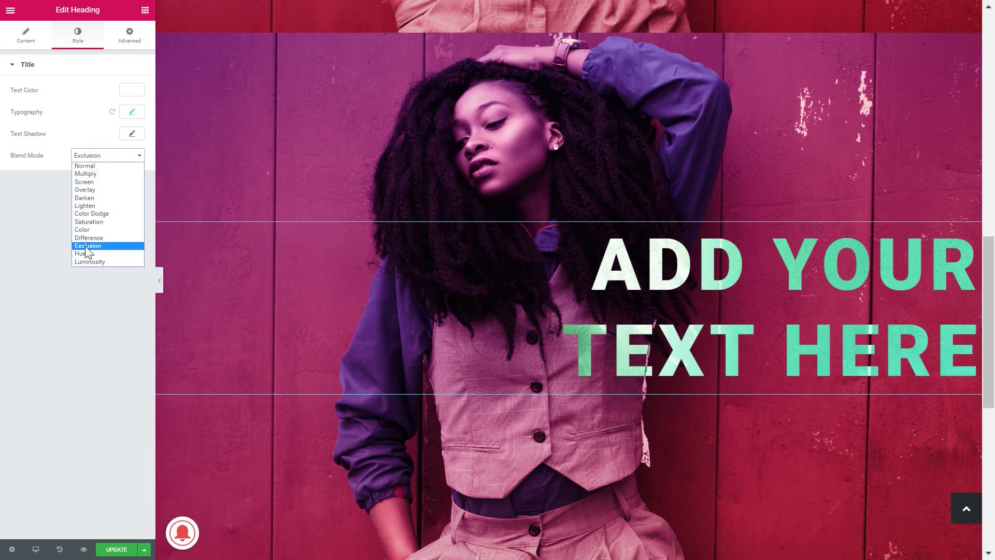
pyautogui.click(83, 255)
pyautogui.click(107, 160)
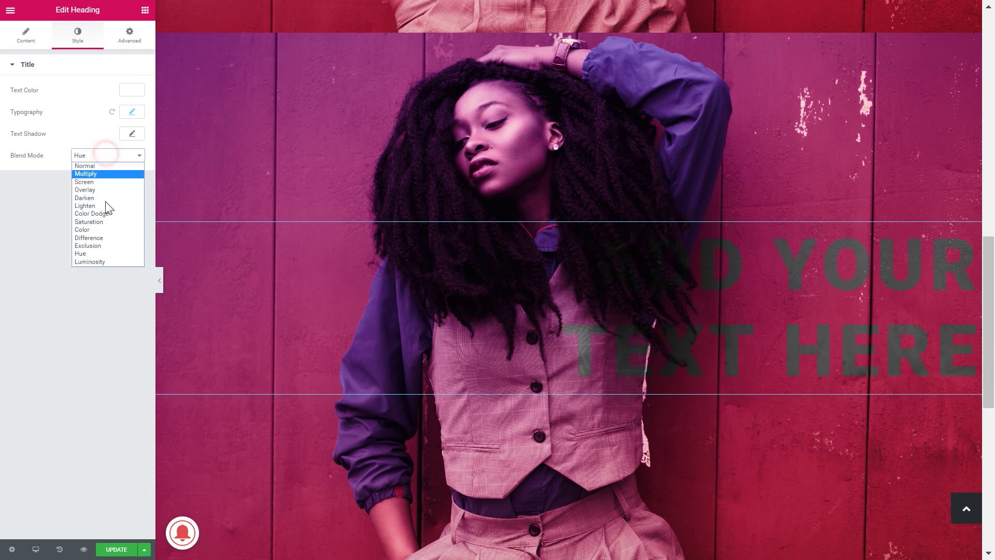
pyautogui.click(103, 263)
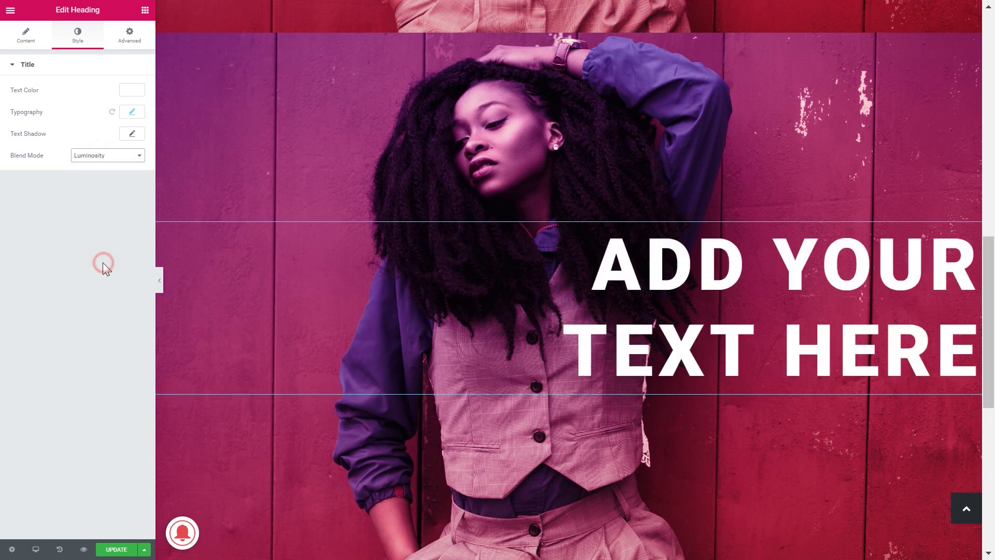
# Set the heading's blend mode to Overlay and open the heading's advanced settings.
pyautogui.click(101, 165)
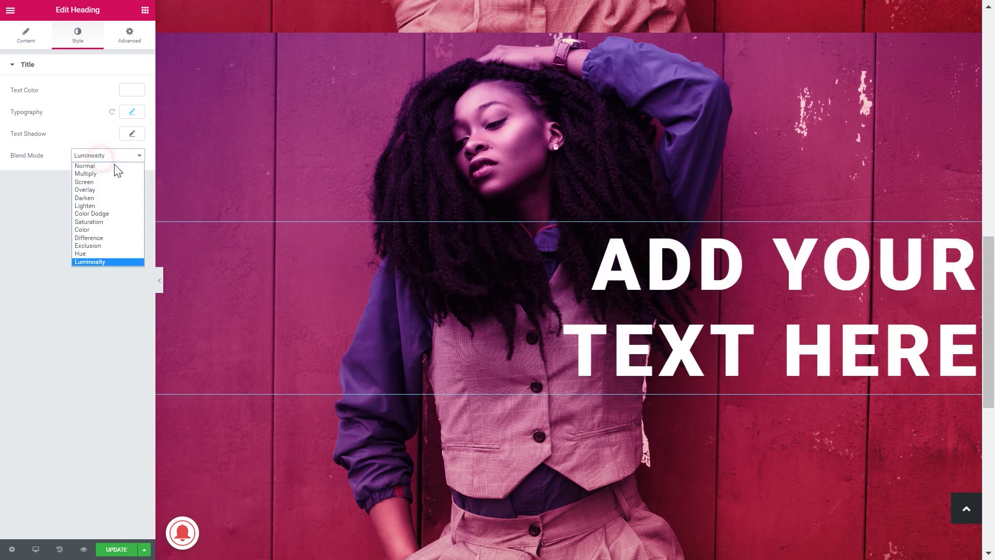
pyautogui.click(89, 190)
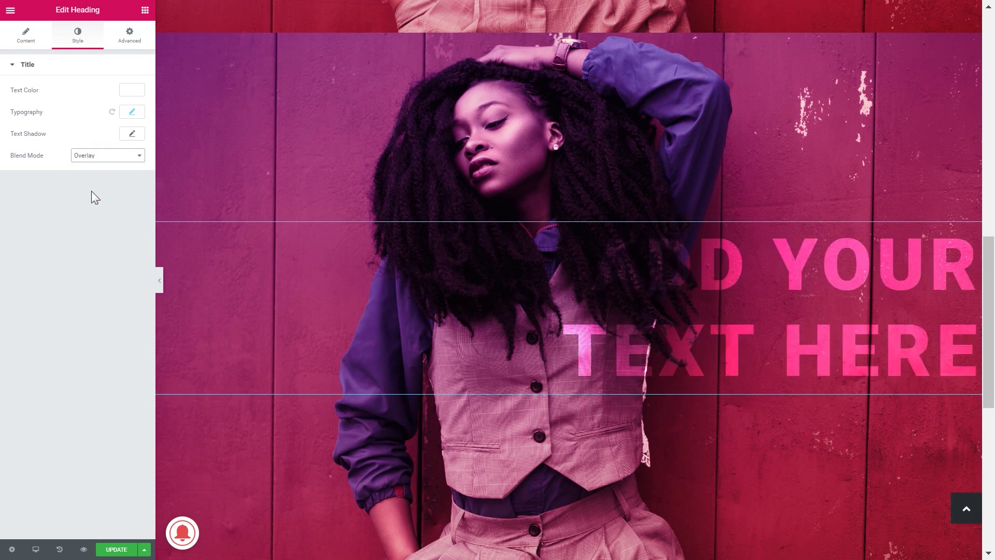
pyautogui.click(133, 44)
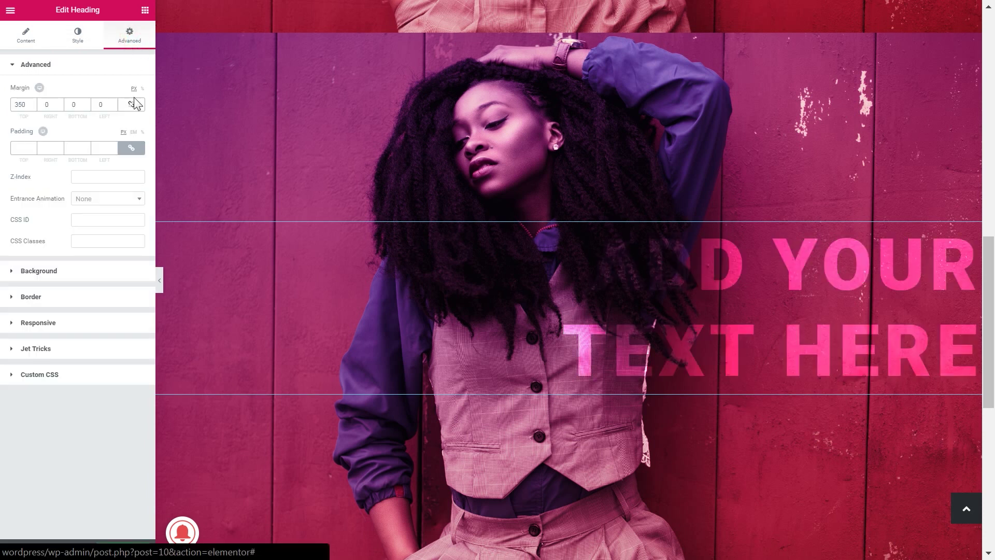
# Set the heading's top margin to 550 px and compare the section with the original Blending Modes section above it.
pyautogui.doubleClick(23, 105)
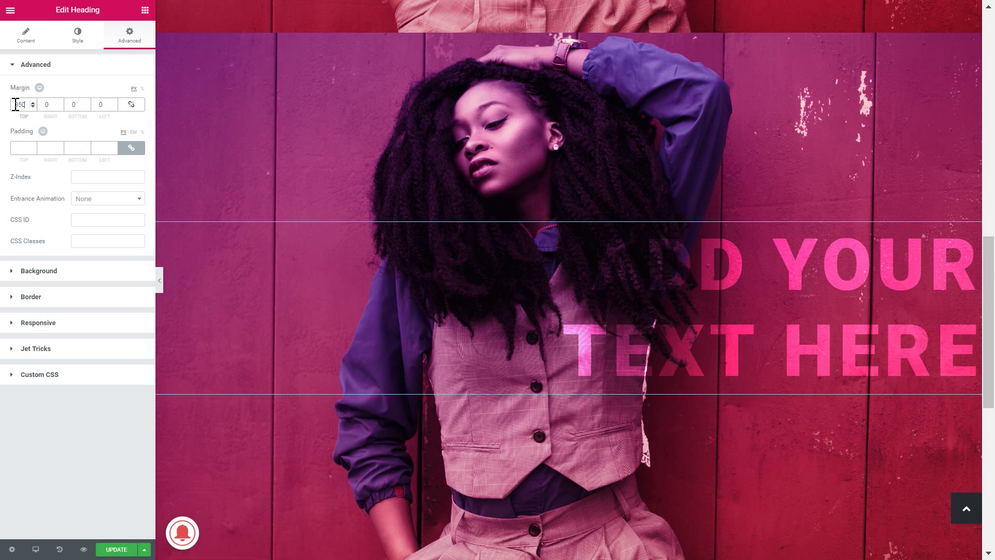
pyautogui.write('550')
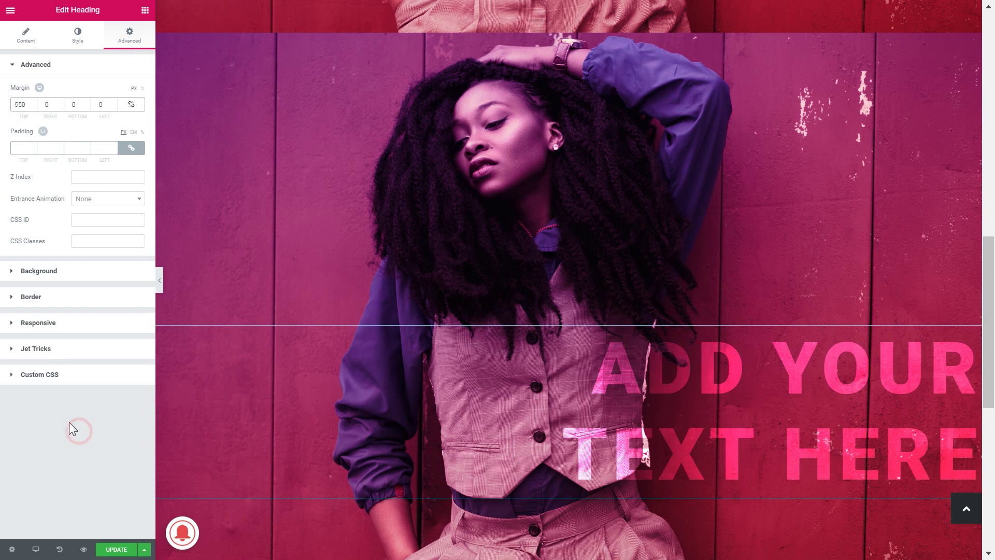
pyautogui.scroll(-1, 543, 390)
pyautogui.scroll(1, 502, 375)
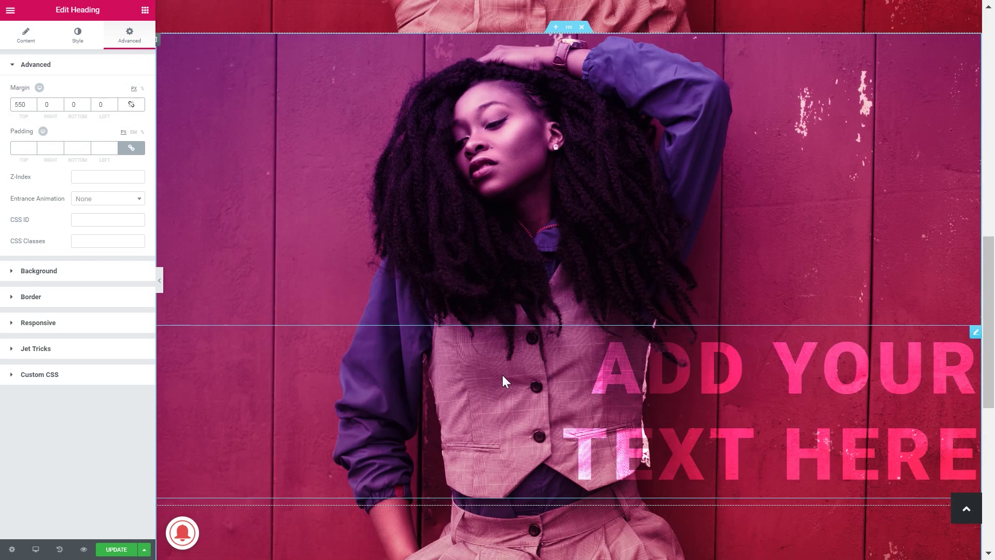
pyautogui.scroll(1, 987, 336)
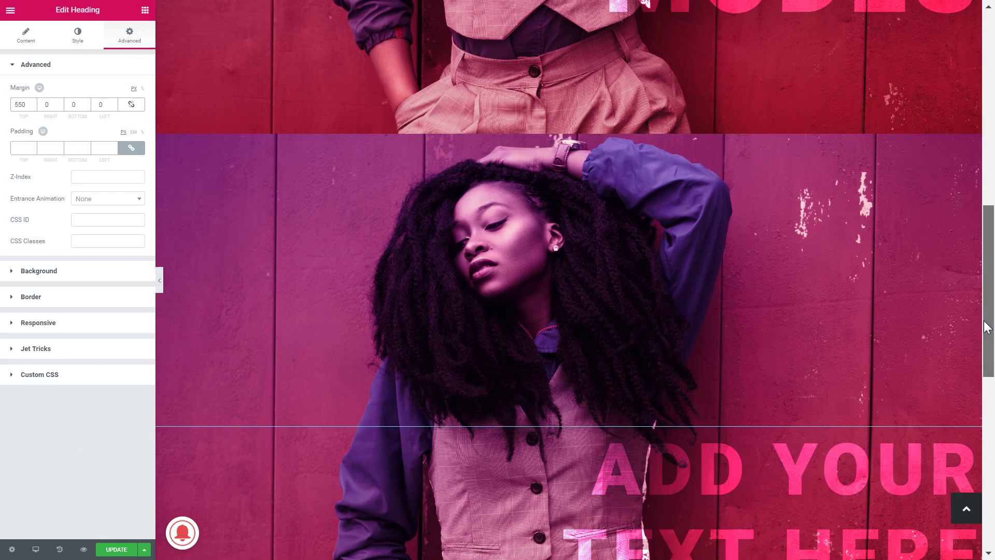
pyautogui.scroll(7, 987, 336)
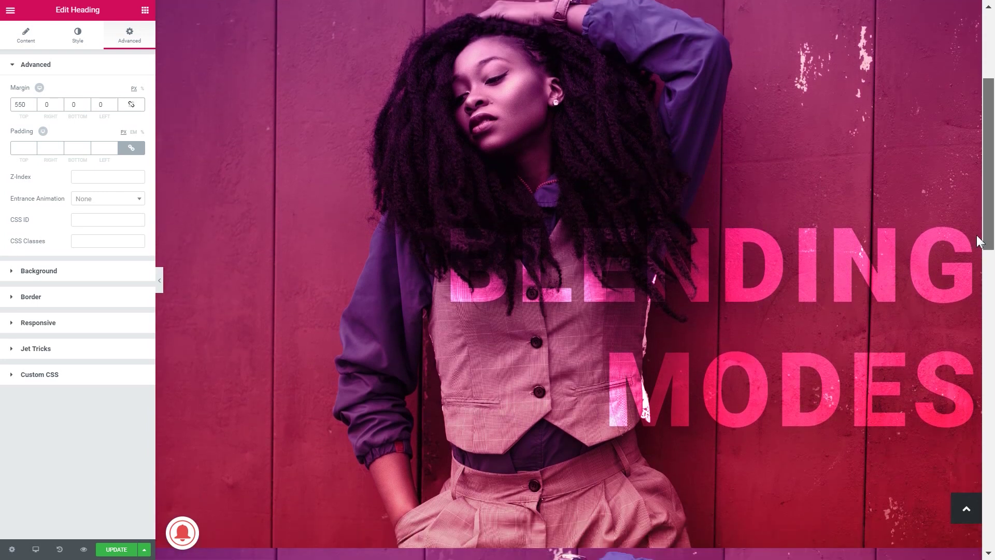
pyautogui.scroll(-8, 978, 234)
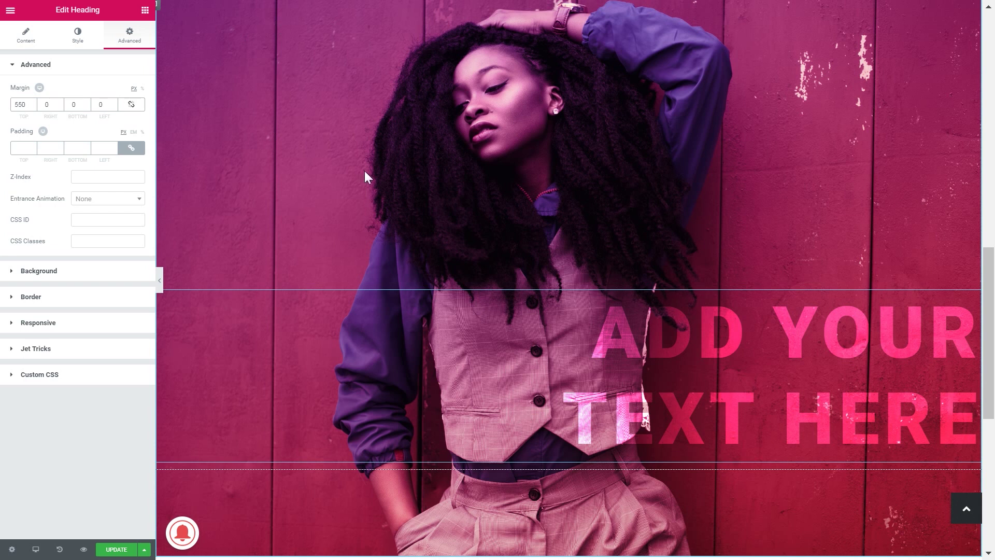
pyautogui.click(26, 37)
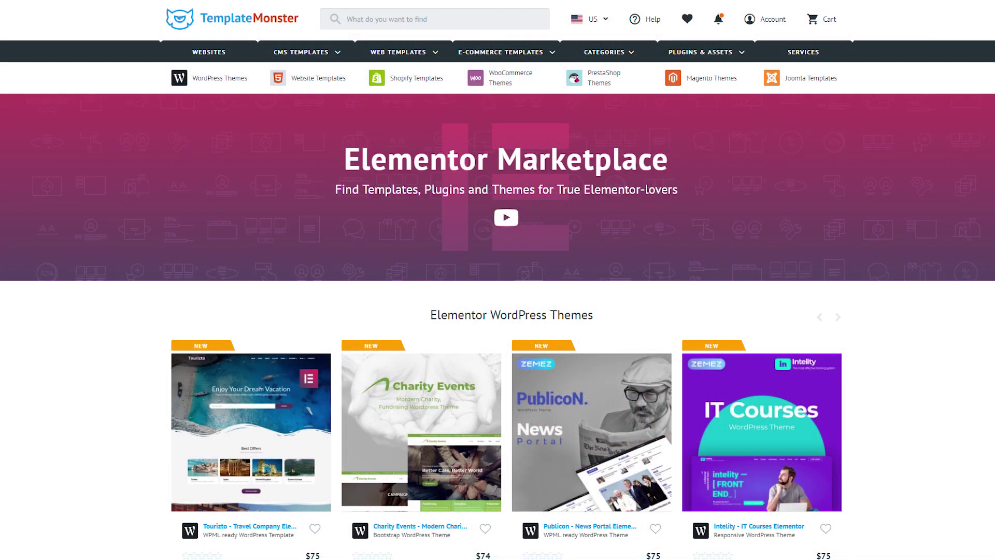
# Look through the Elementor themes, plugins and the JET, PRO and Pure template listings on TemplateMonster's Elementor Marketplace page.
pyautogui.scroll(-3, 497, 280)
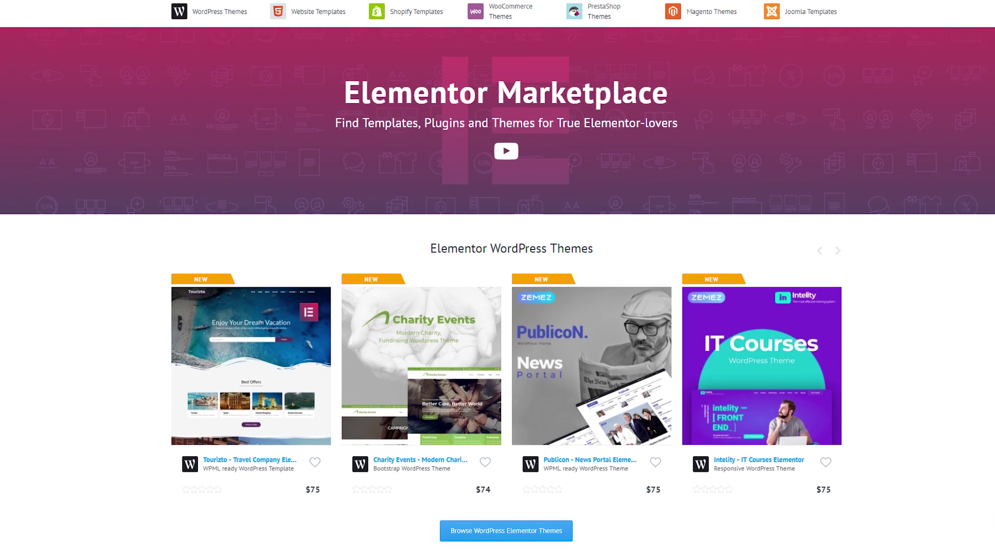
pyautogui.scroll(-7, 497, 280)
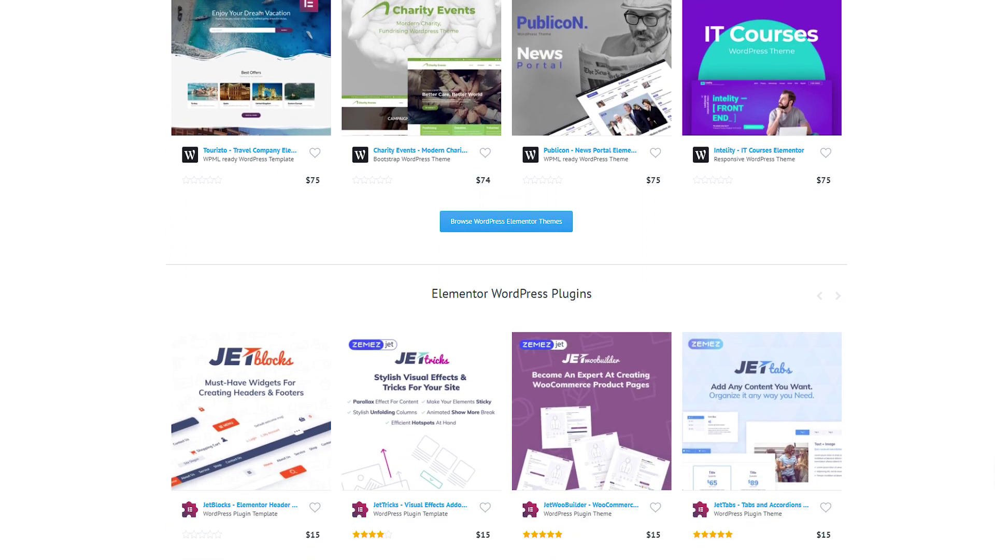
pyautogui.scroll(-8, 497, 280)
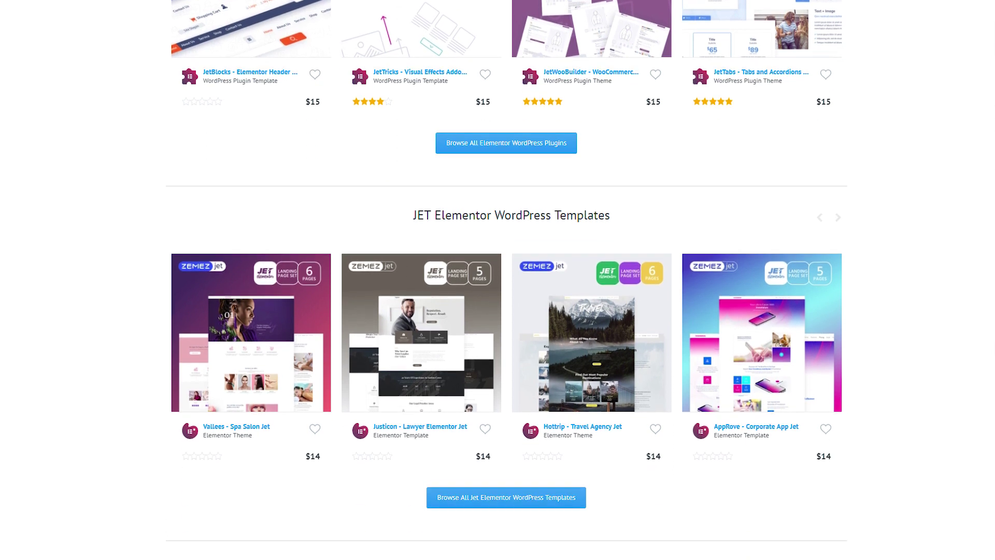
pyautogui.scroll(-7, 498, 280)
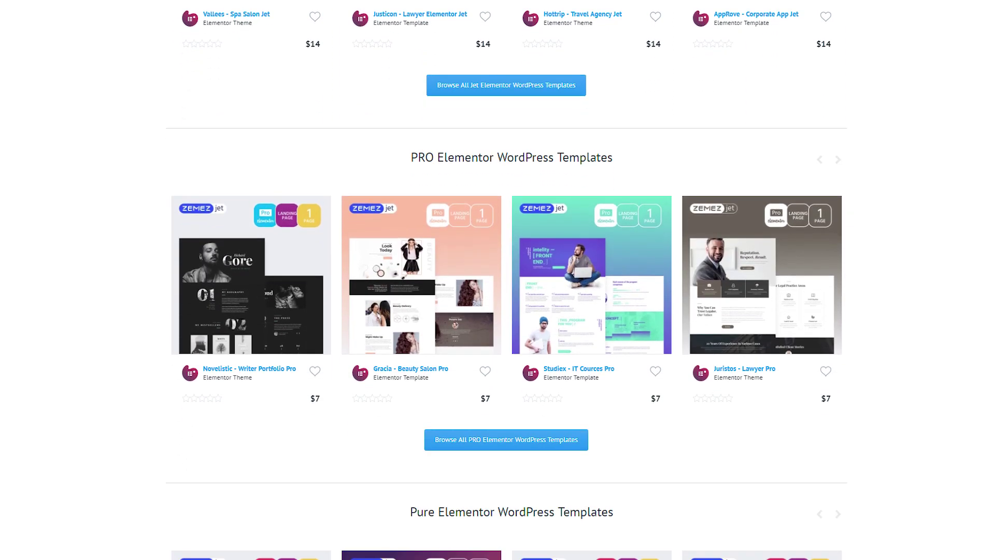
pyautogui.scroll(-4, 498, 280)
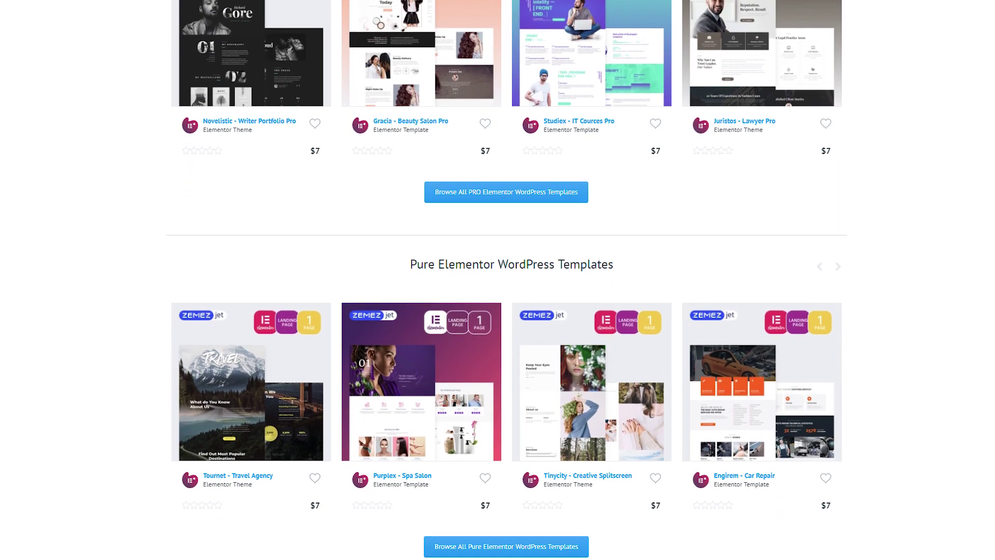